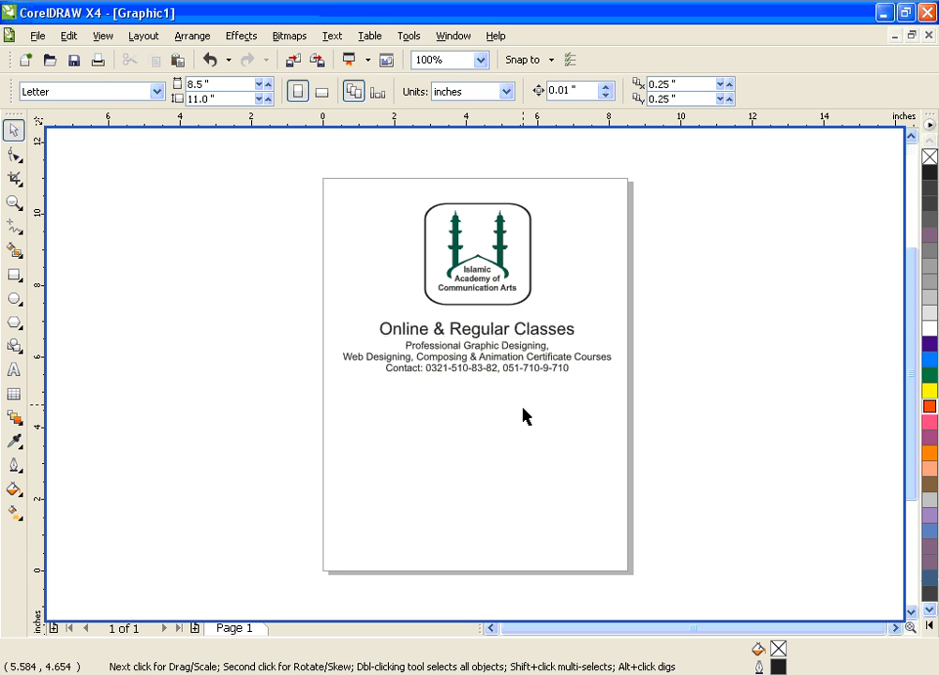
Step: Add the artistic text TEXT in 24 pt Arial in the blank area below the contact line
click(15, 371)
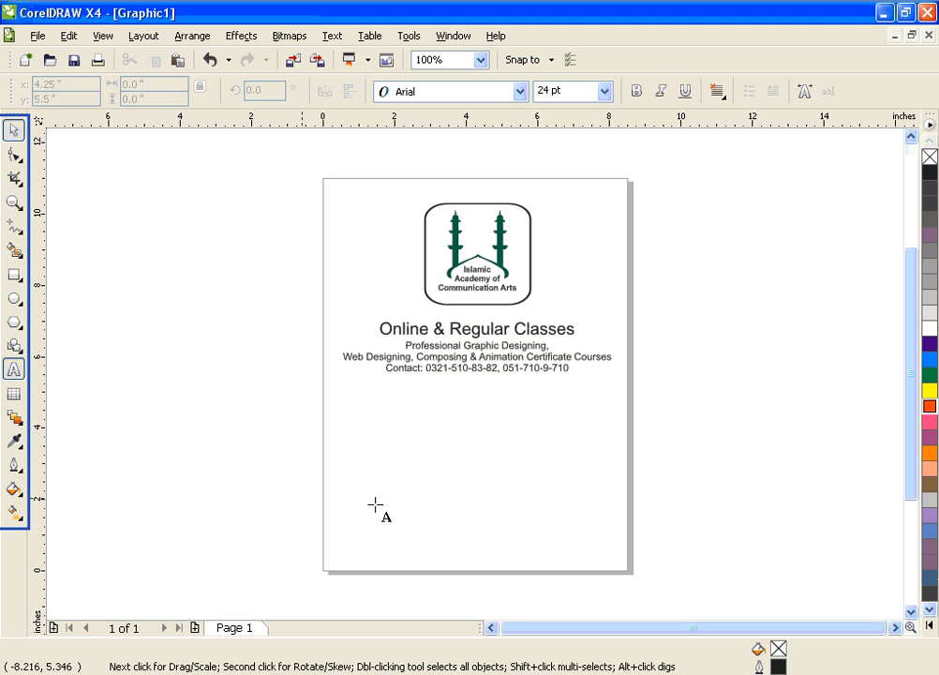
click(379, 479)
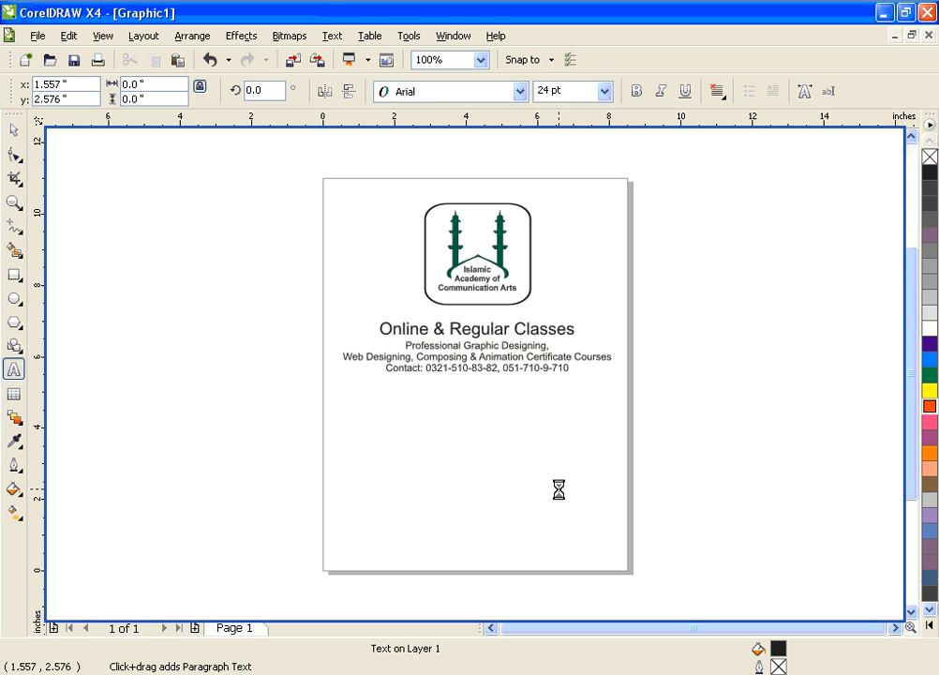
text(TEXT)
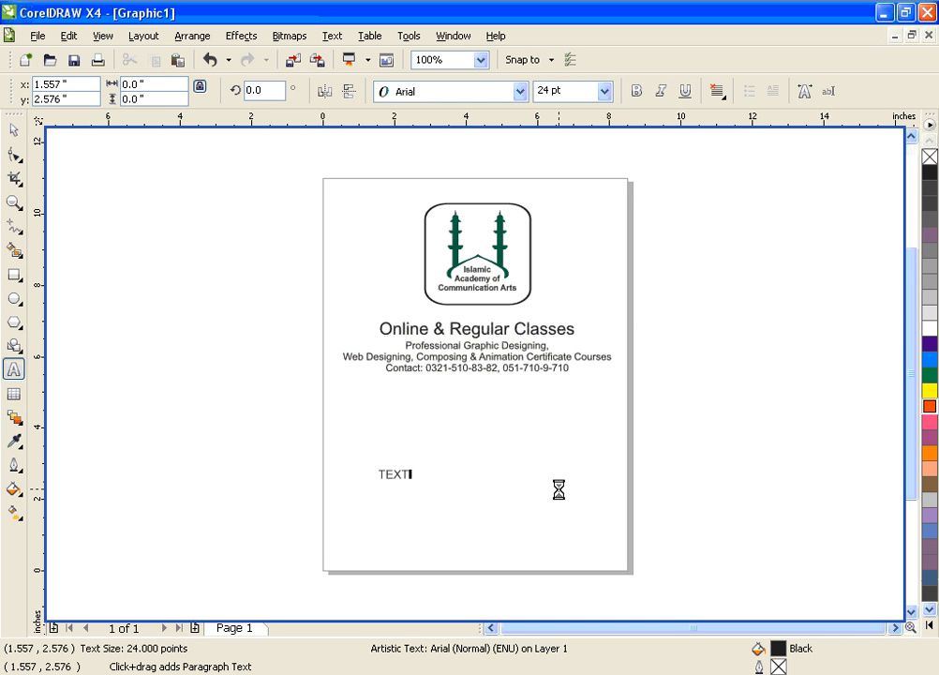
key(shift+F2)
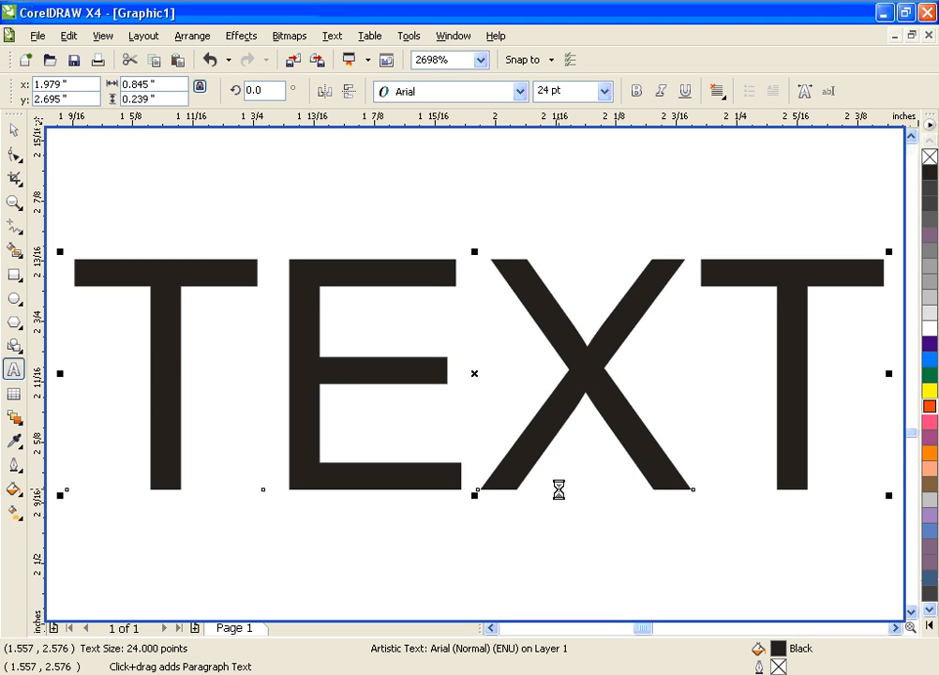
scroll(475, 374, down, 2)
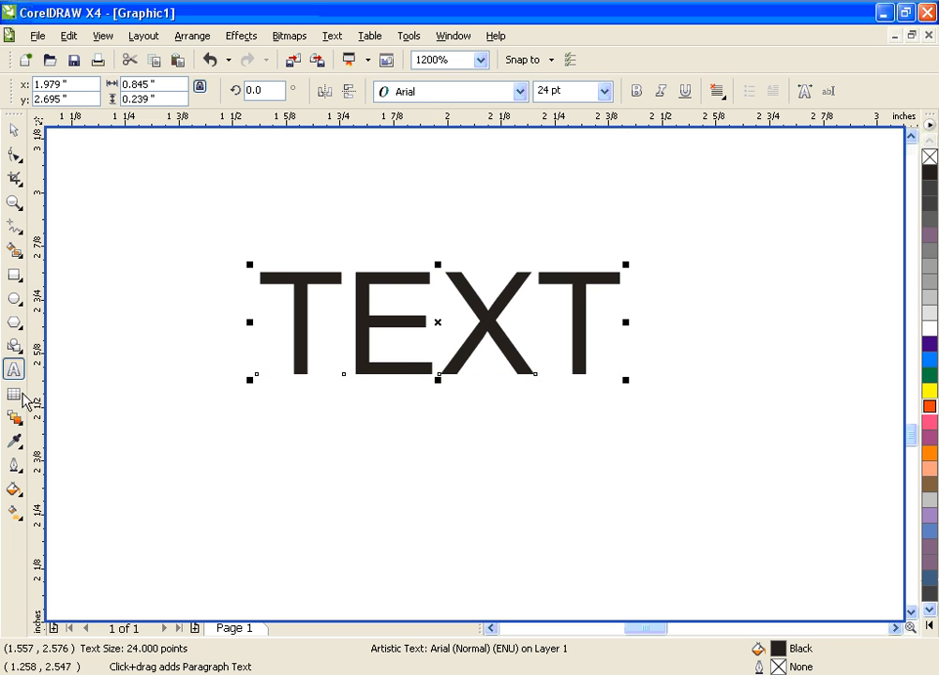
Step: With the Shape tool, shift only the first T away from the other letters, to about -27% horizontally and 7% vertically
click(15, 157)
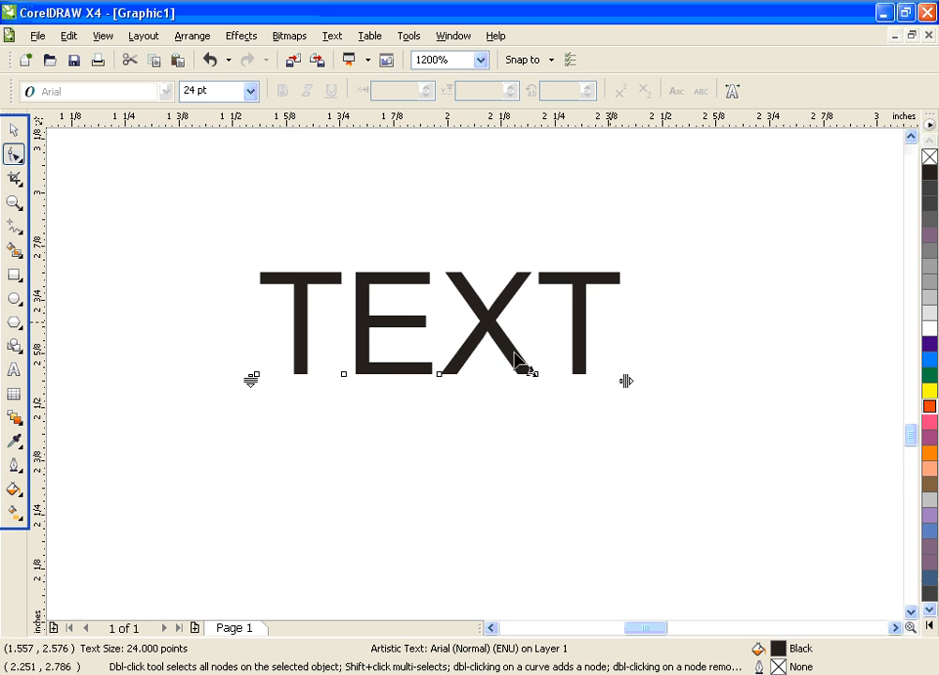
click(549, 383)
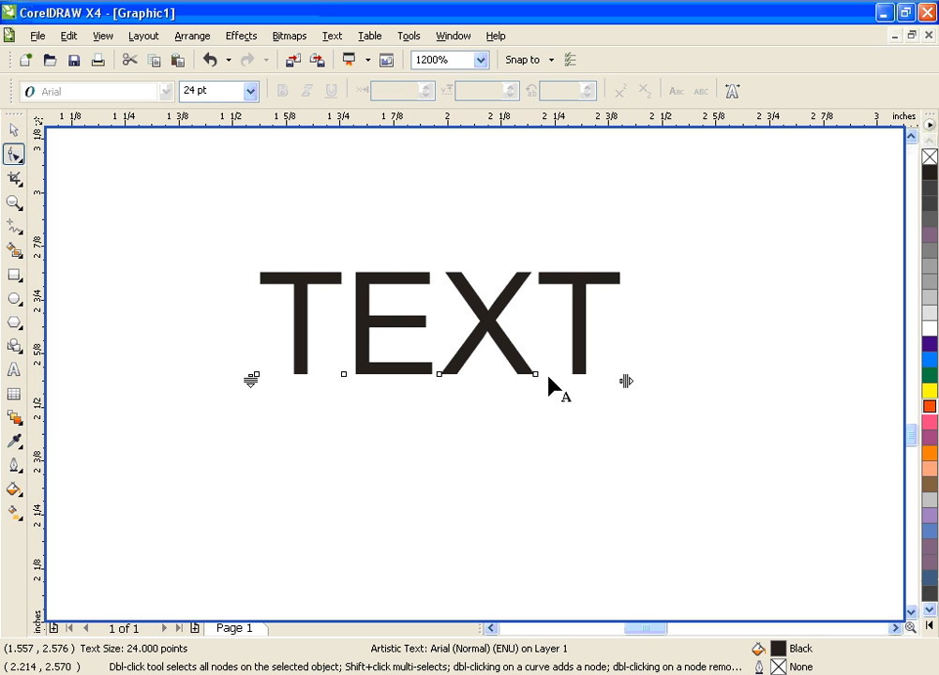
click(252, 376)
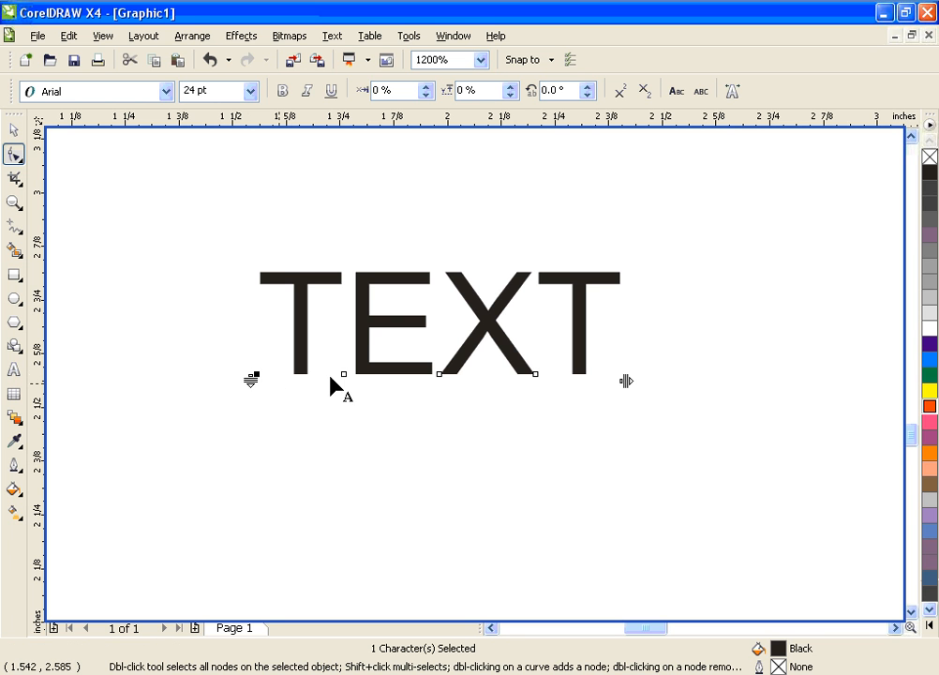
click(344, 374)
click(535, 374)
drag(256, 375, 212, 348)
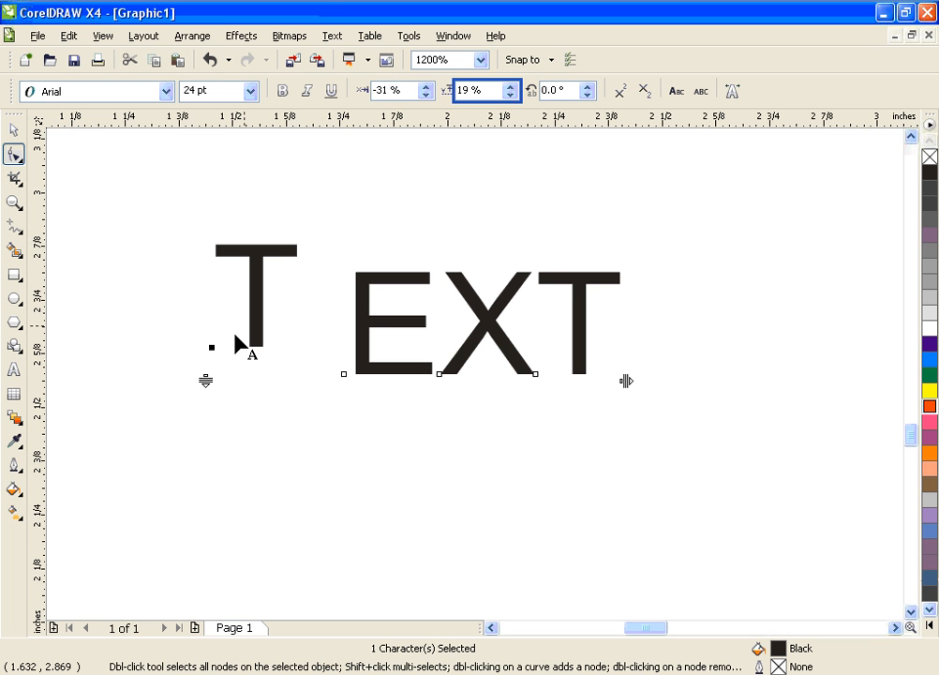
mouse_move(213, 350)
mouse_down()
mouse_move(250, 382)
mouse_move(219, 362)
mouse_up()
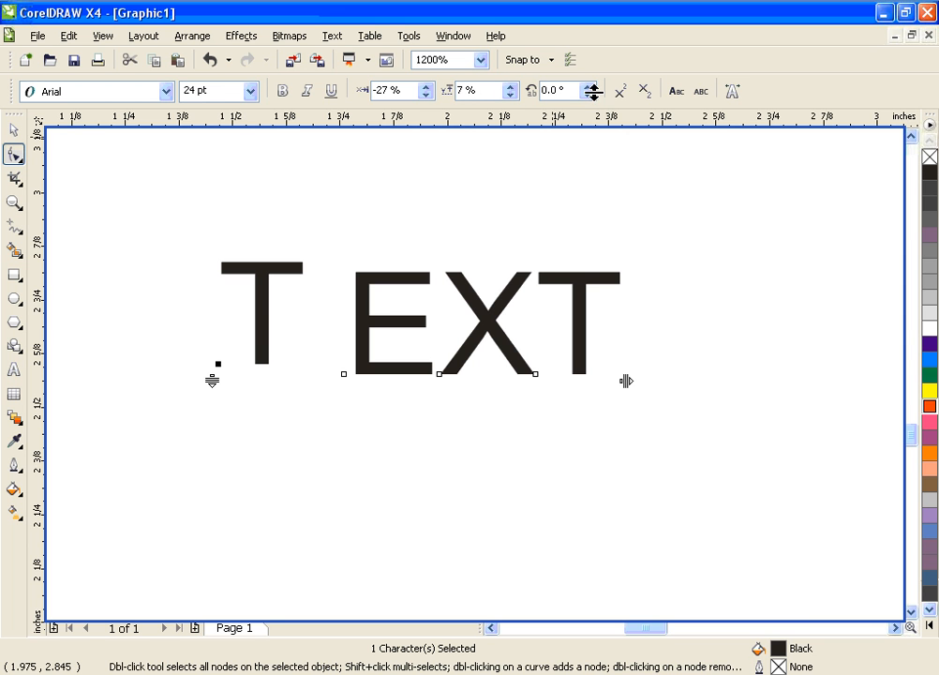
Step: Rotate the first T to 55 degrees
click(590, 92)
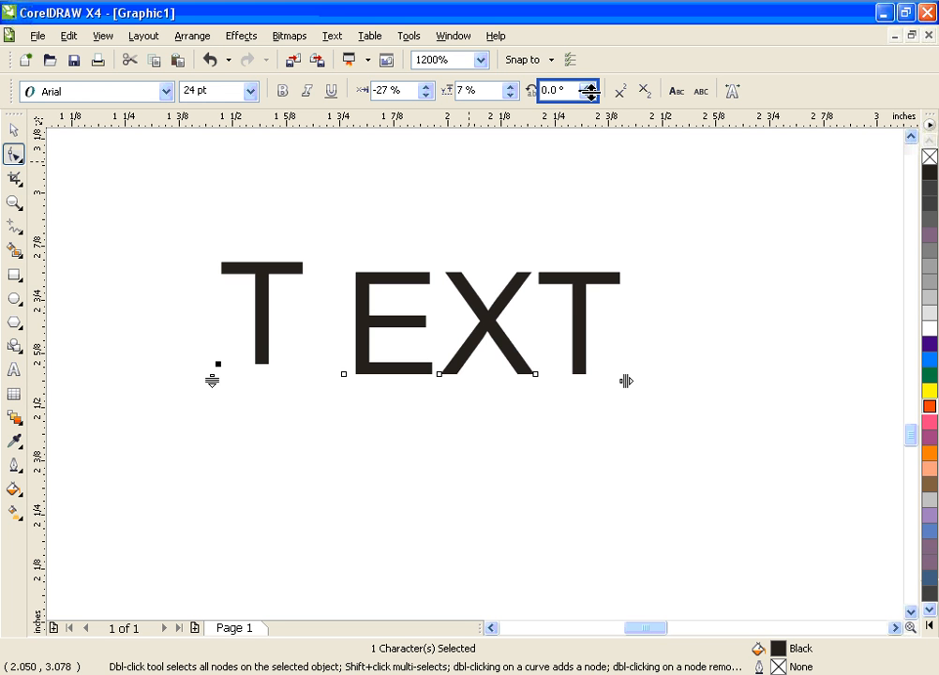
click(588, 87)
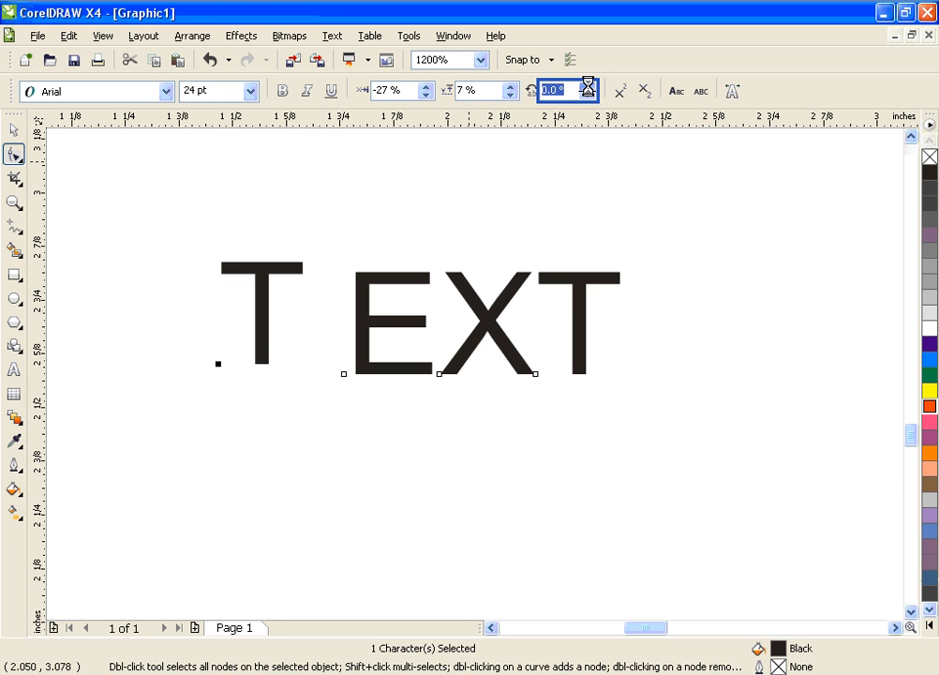
click(588, 87)
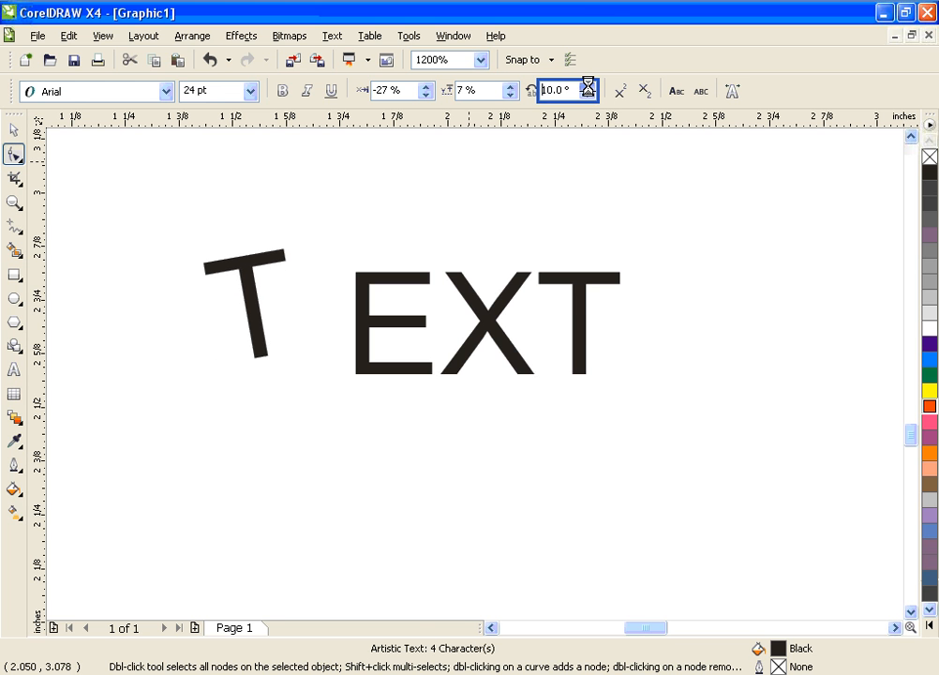
click(589, 87)
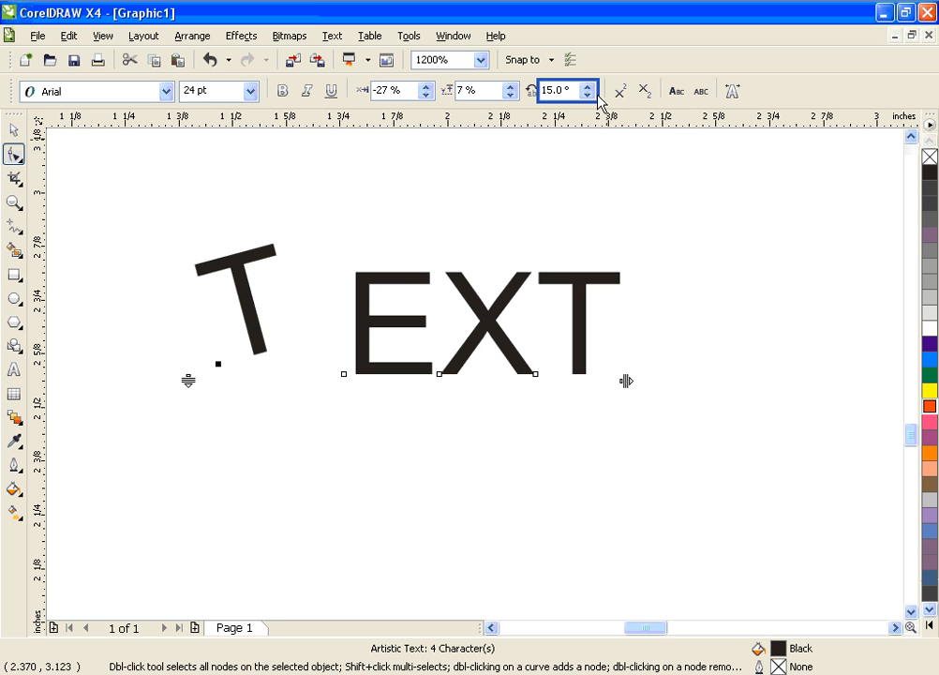
click(588, 87)
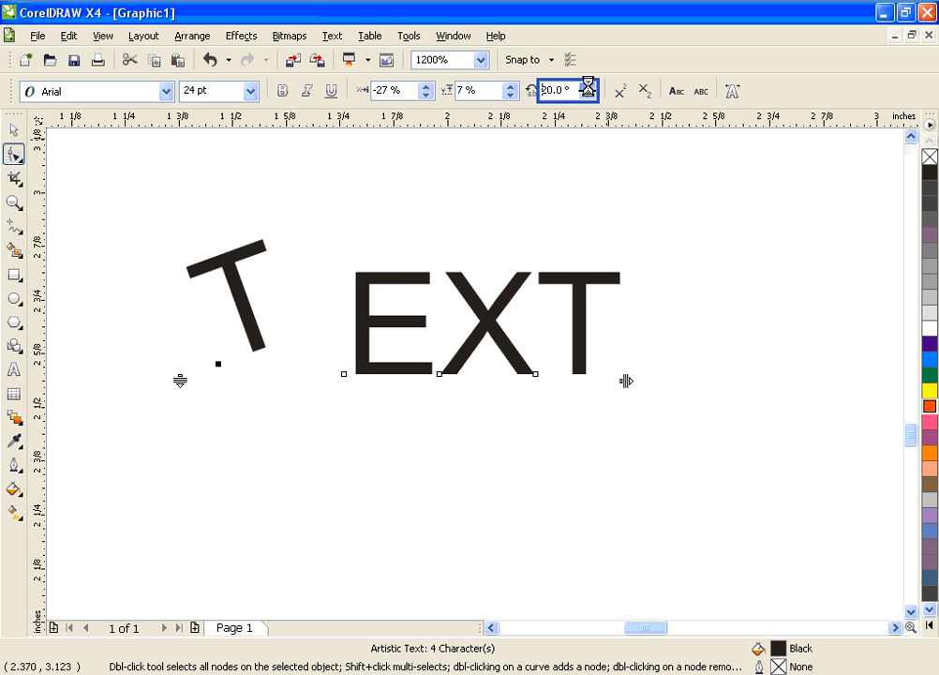
click(588, 86)
click(588, 86)
click(588, 86)
click(588, 87)
click(588, 86)
click(588, 86)
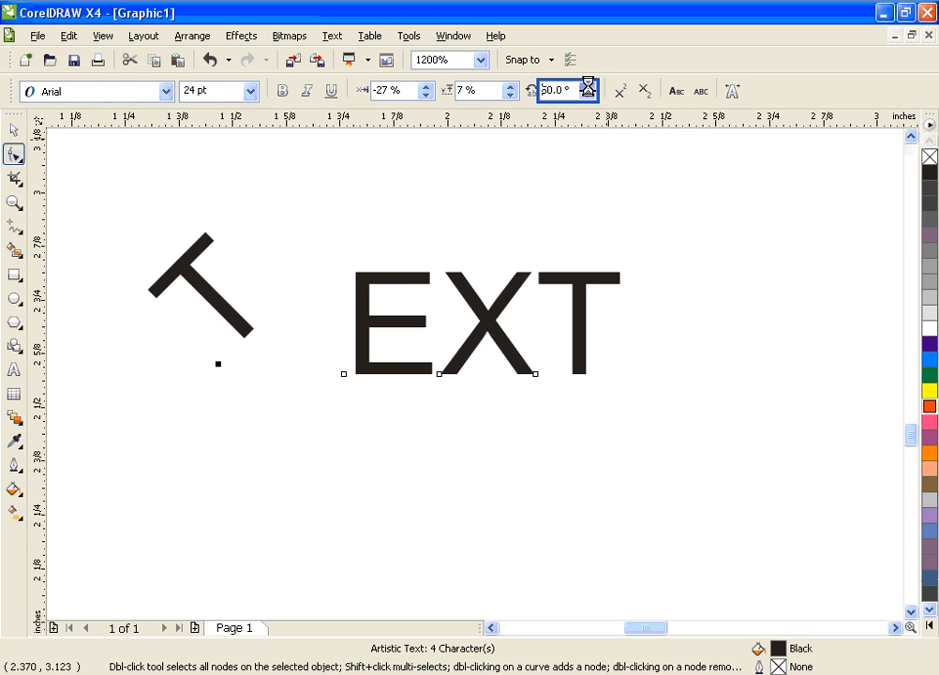
click(589, 86)
Step: Reposition the rotated T, the E and the X individually, raising the E above the gap between the other two
click(17, 157)
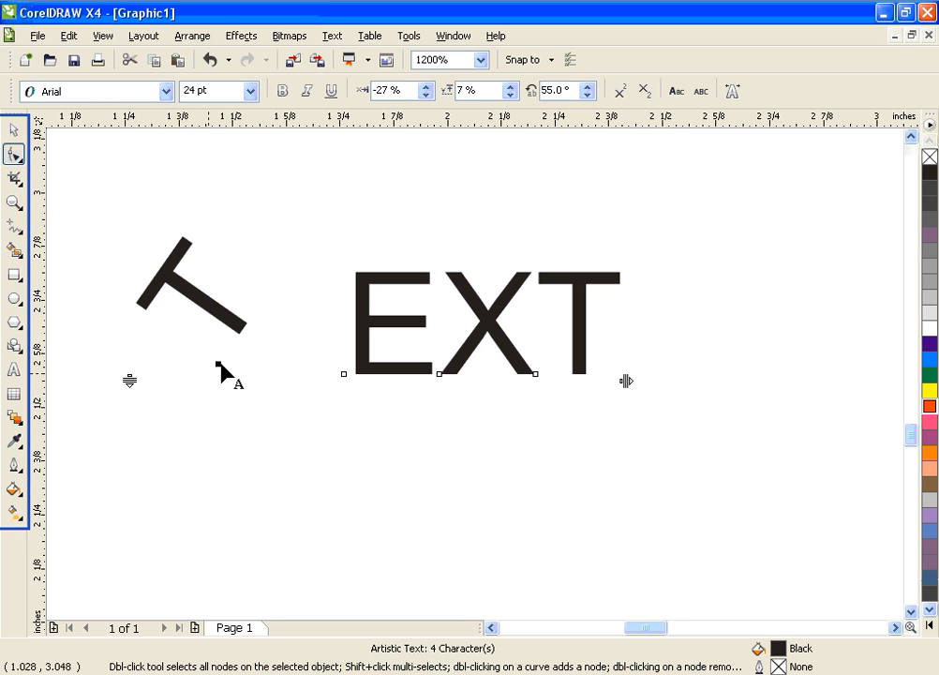
click(219, 364)
drag(219, 364, 293, 298)
drag(439, 373, 373, 375)
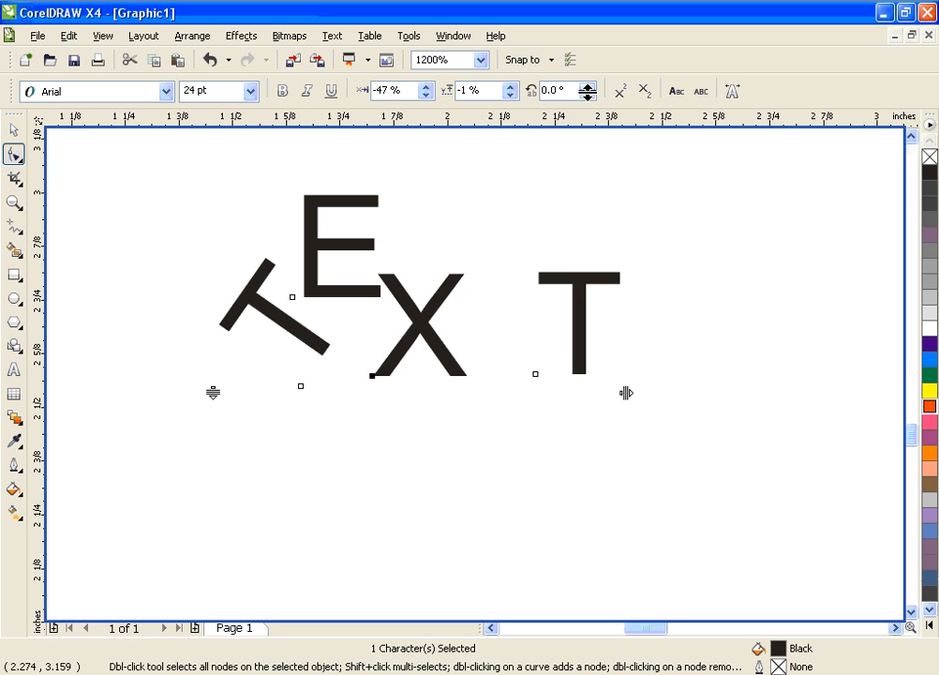
Step: Rotate the X to -15 degrees and raise it and the last T, to about 26% and 40% vertical shift
click(589, 95)
click(588, 95)
click(588, 95)
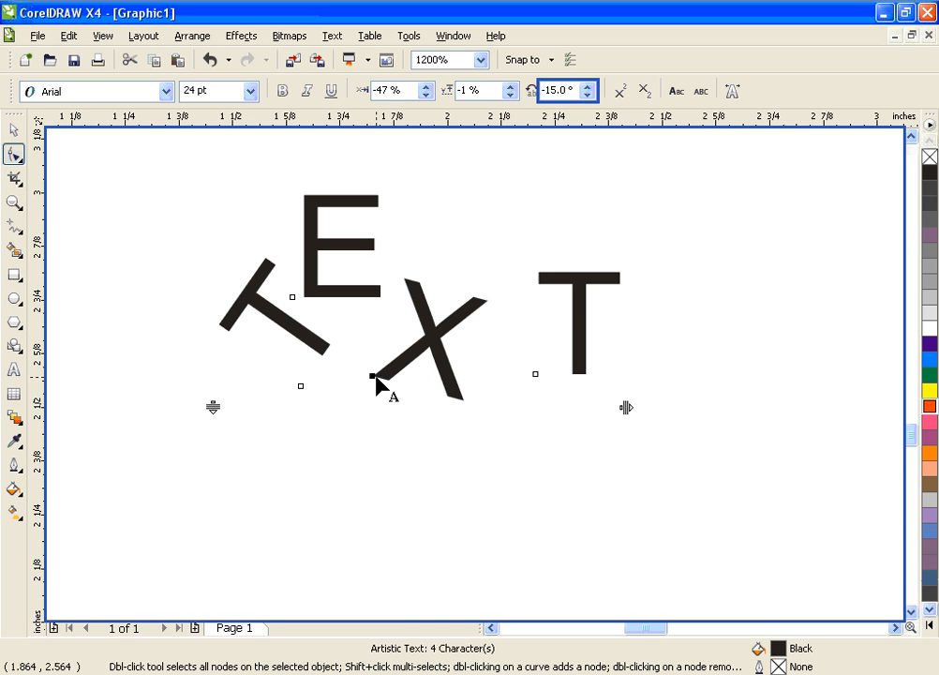
drag(374, 375, 379, 336)
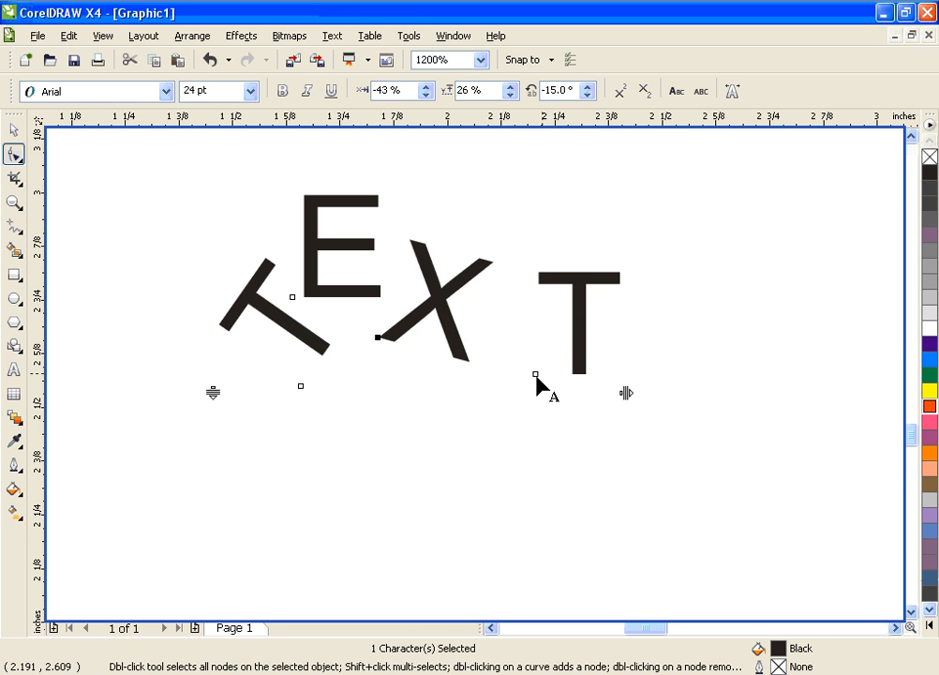
drag(530, 363, 487, 317)
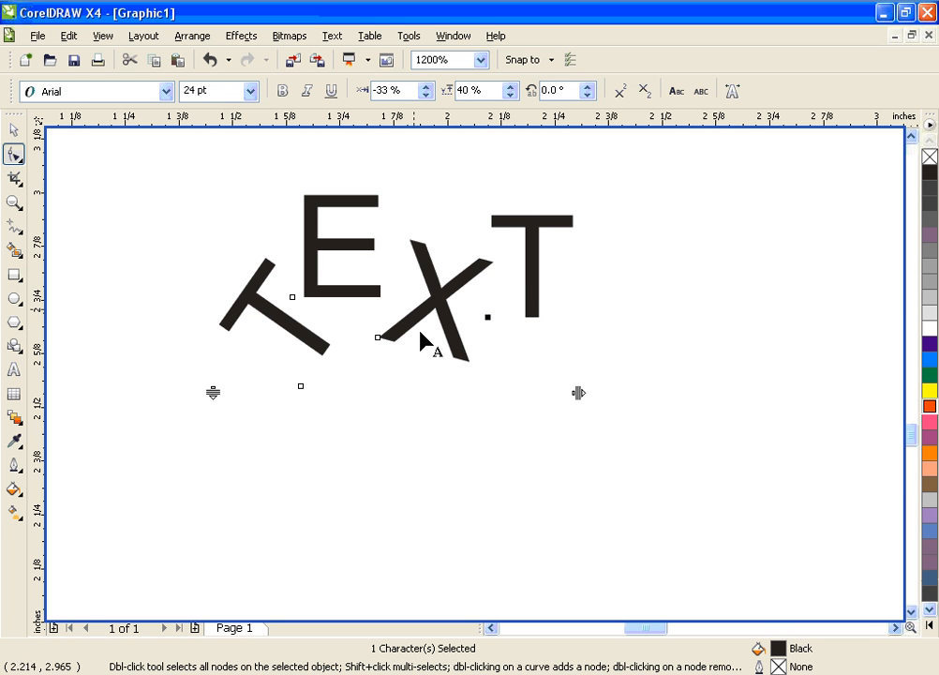
Step: Select all letters of the staggered word with the Text tool and fill them red
click(14, 369)
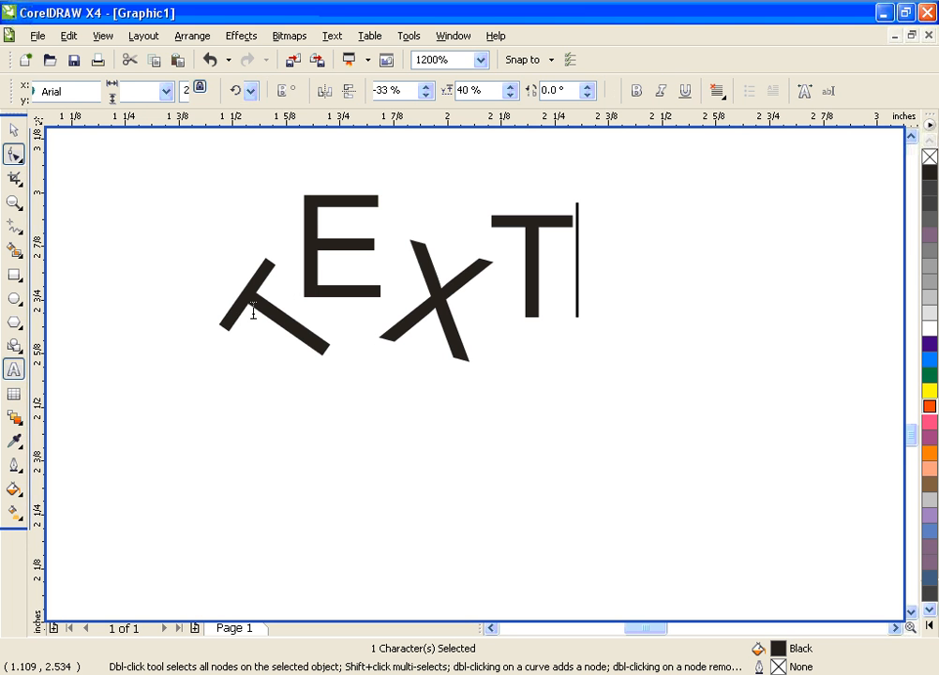
key(Escape)
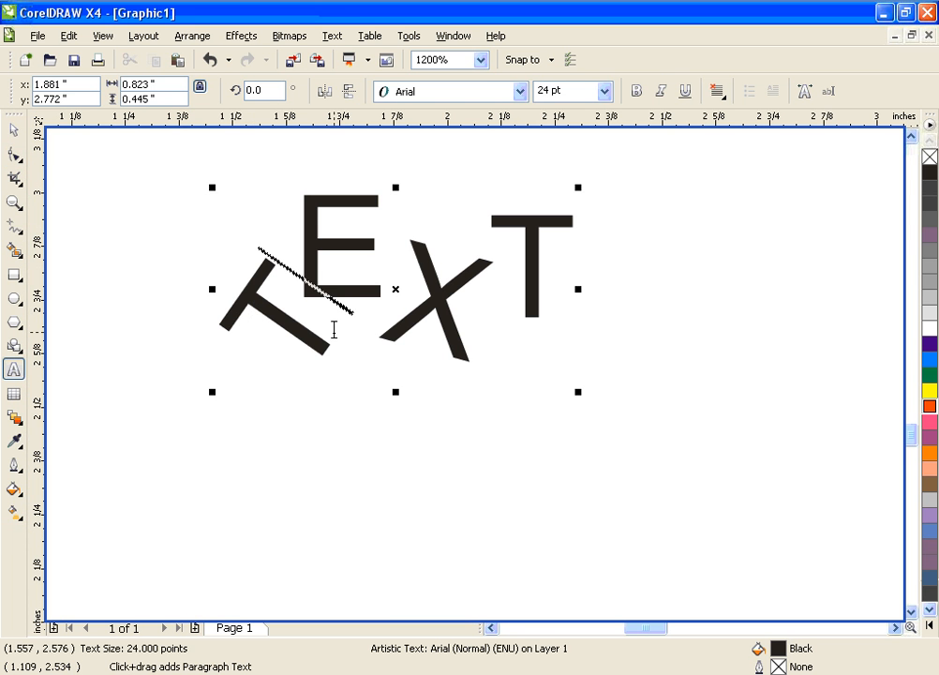
double_click(334, 330)
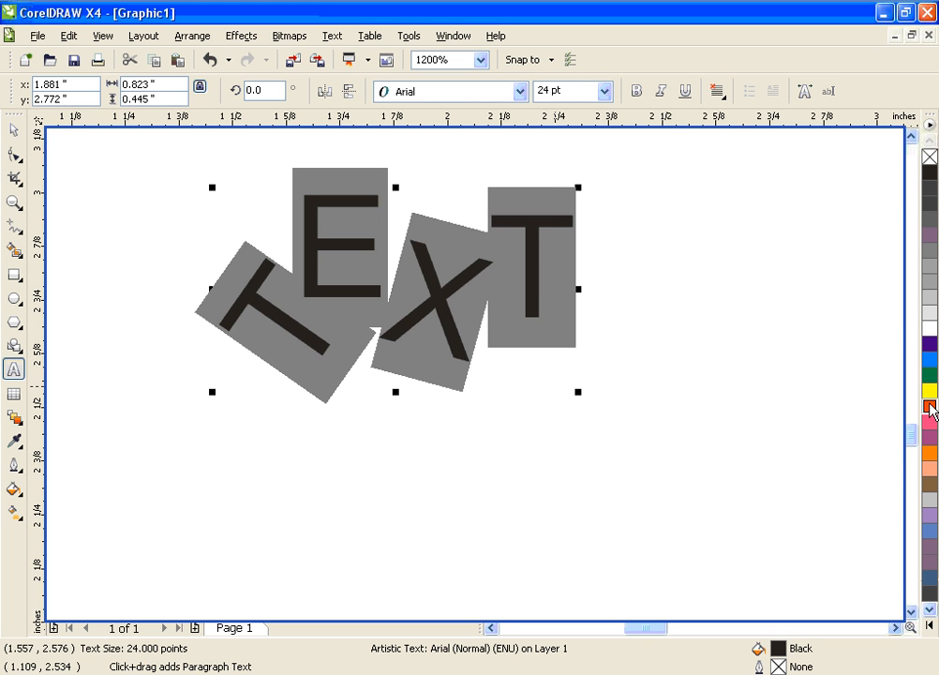
click(929, 407)
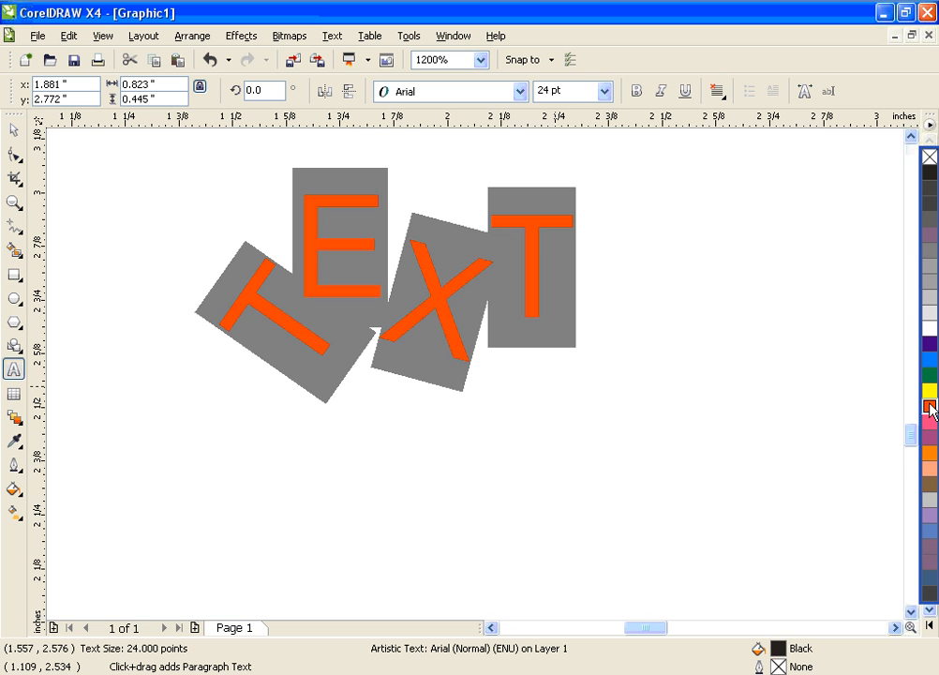
Step: Try the fonts Comic Sans MS and BernhardFashion BT on the selected word
click(519, 92)
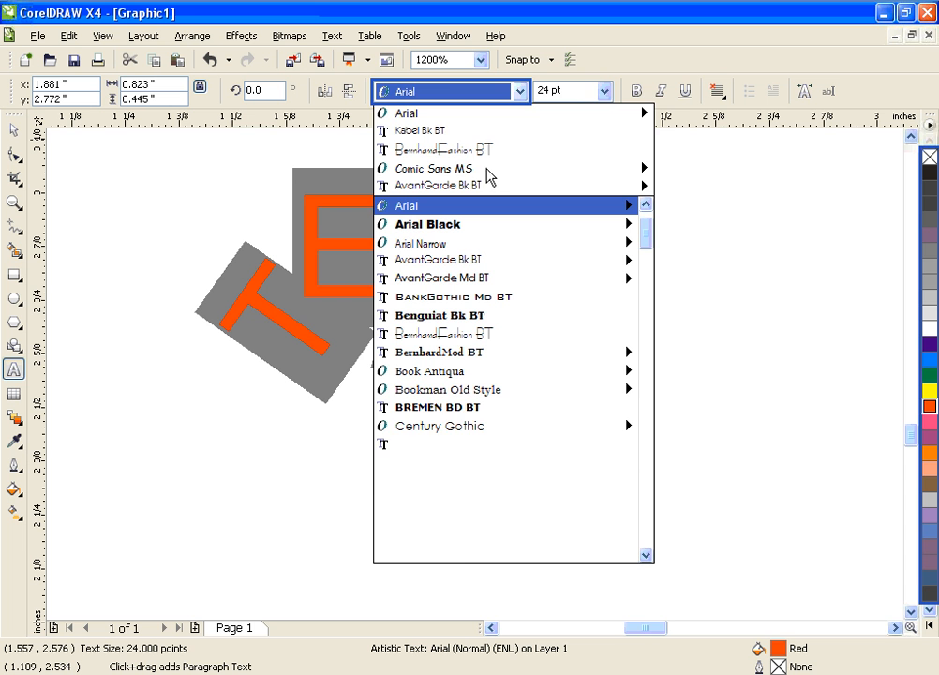
mouse_move(473, 169)
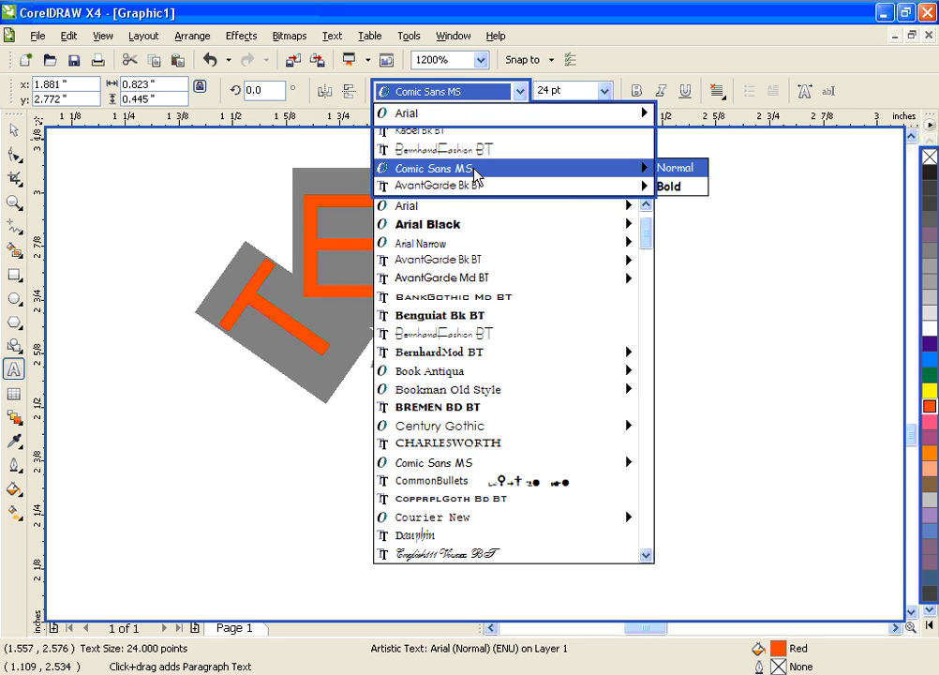
click(438, 168)
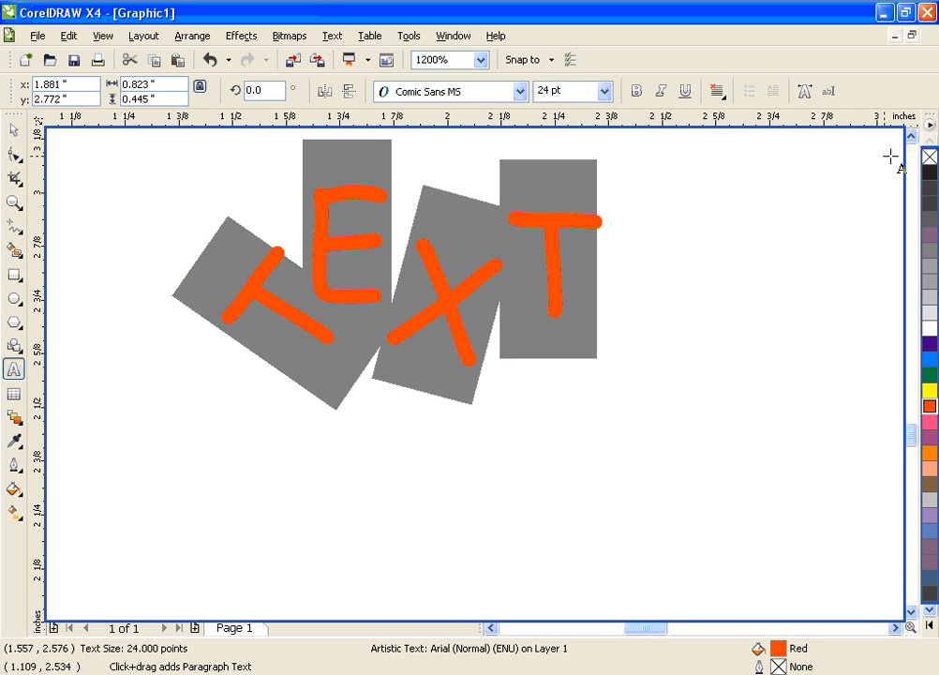
click(519, 93)
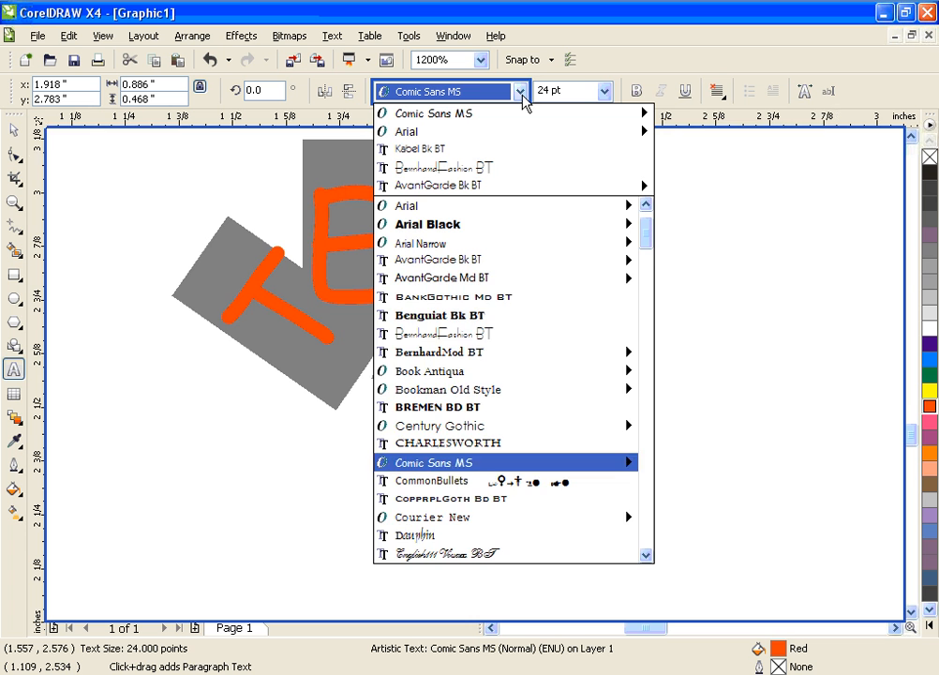
click(456, 335)
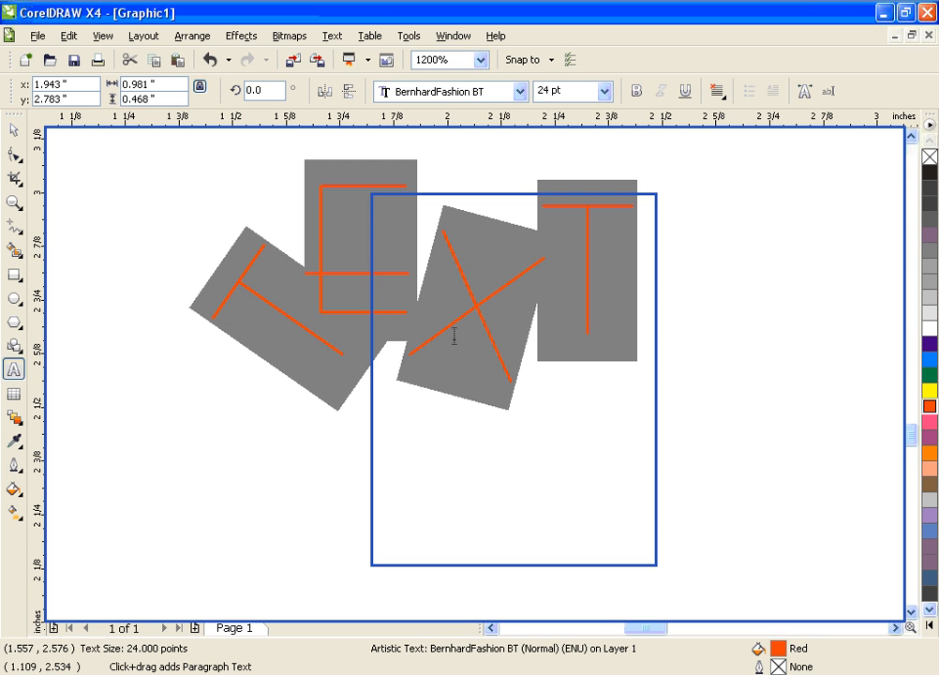
Step: Set the word's font to Charlesworth and fill its letters green
click(520, 90)
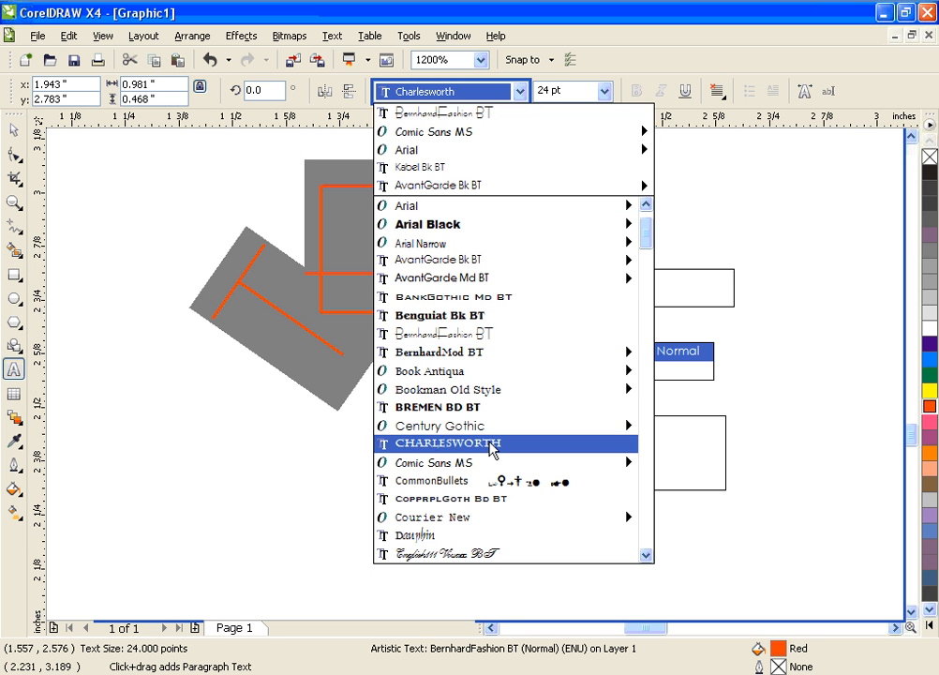
click(484, 443)
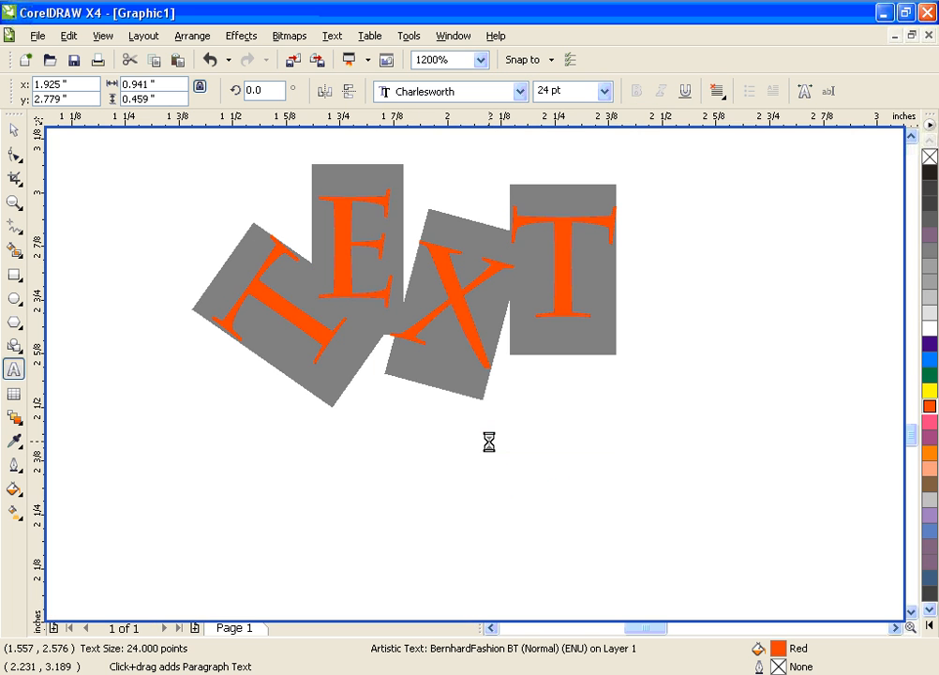
click(929, 374)
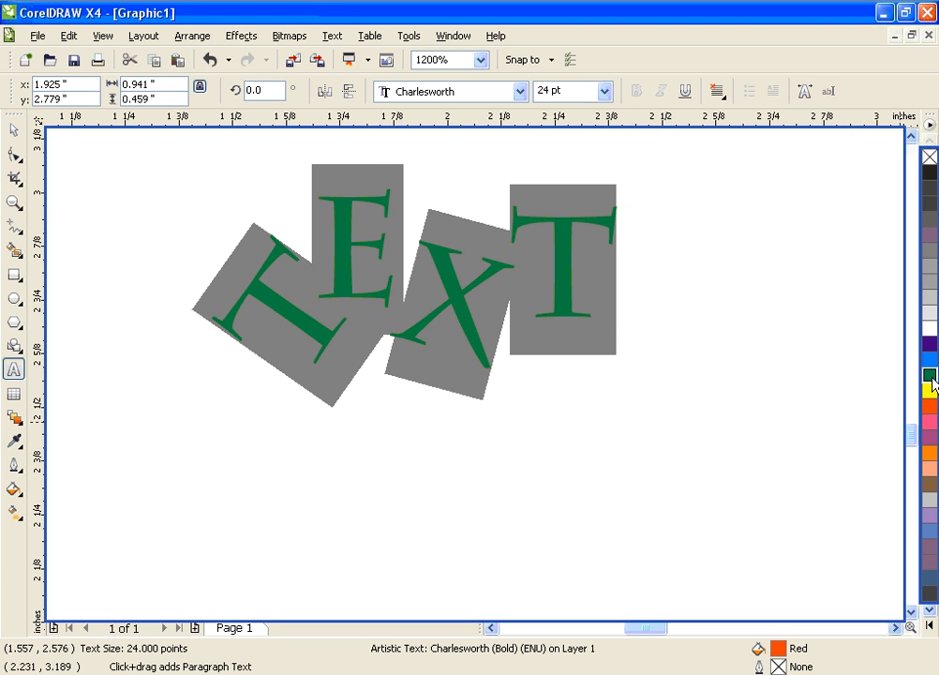
click(569, 291)
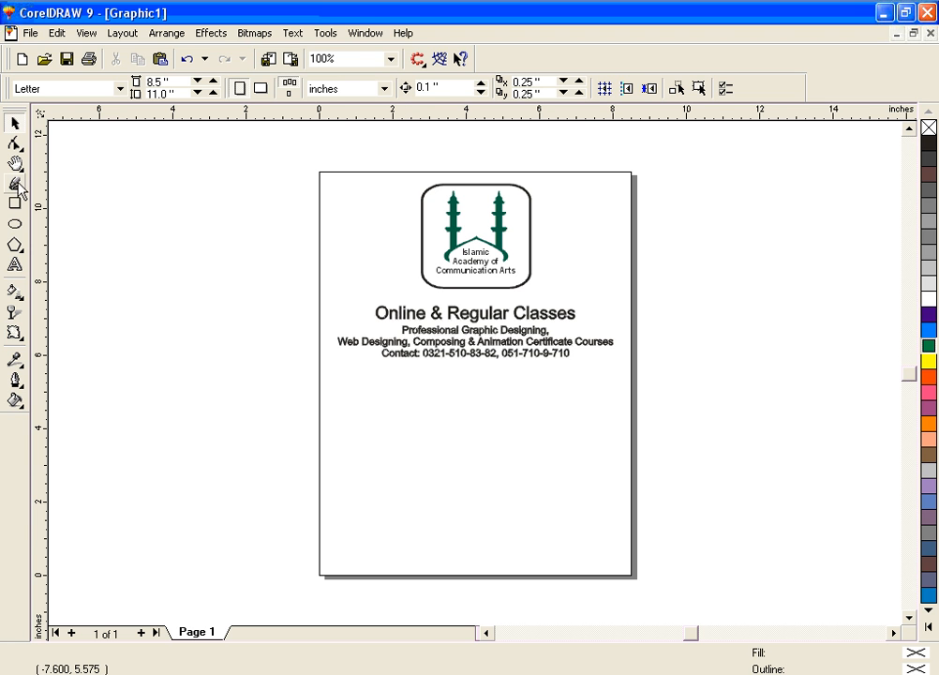
Step: Add the artistic text TEXT in the lower part of the page, below the contact lines
click(14, 263)
click(409, 473)
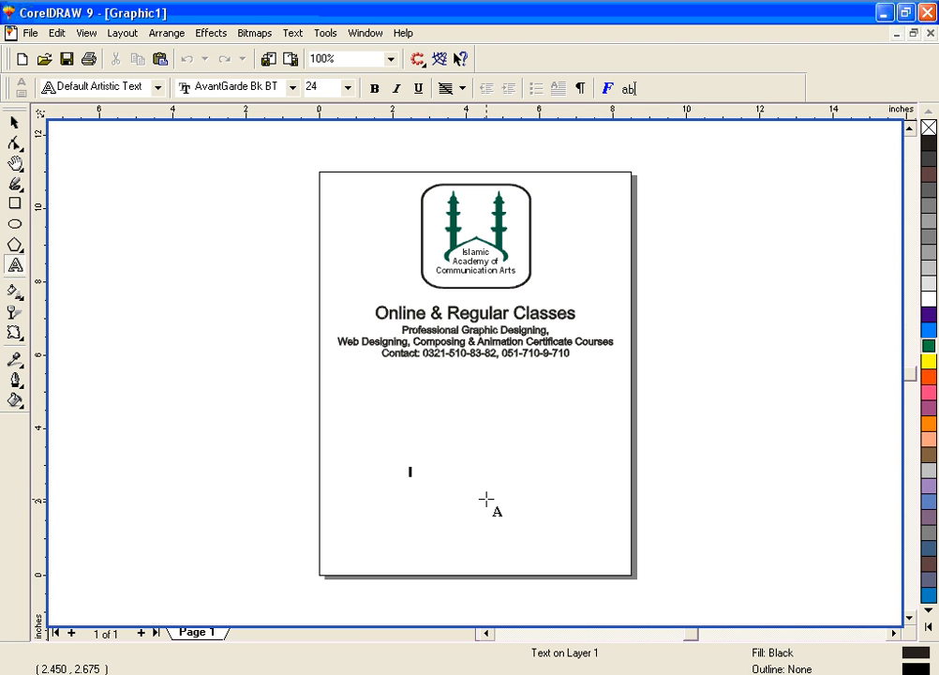
text(TEXT)
key(shift+F2)
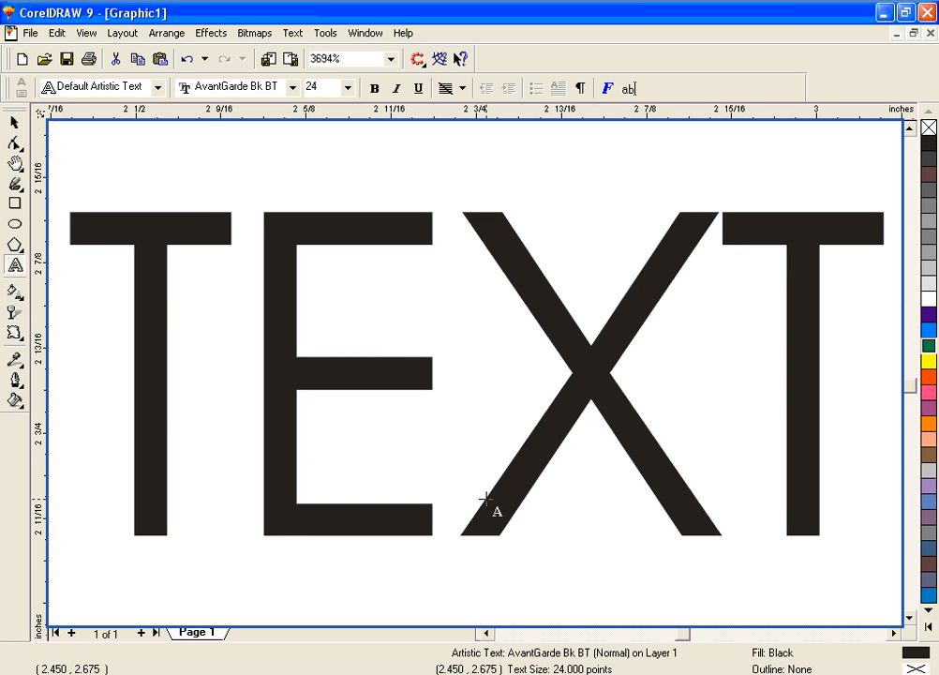
key(F3)
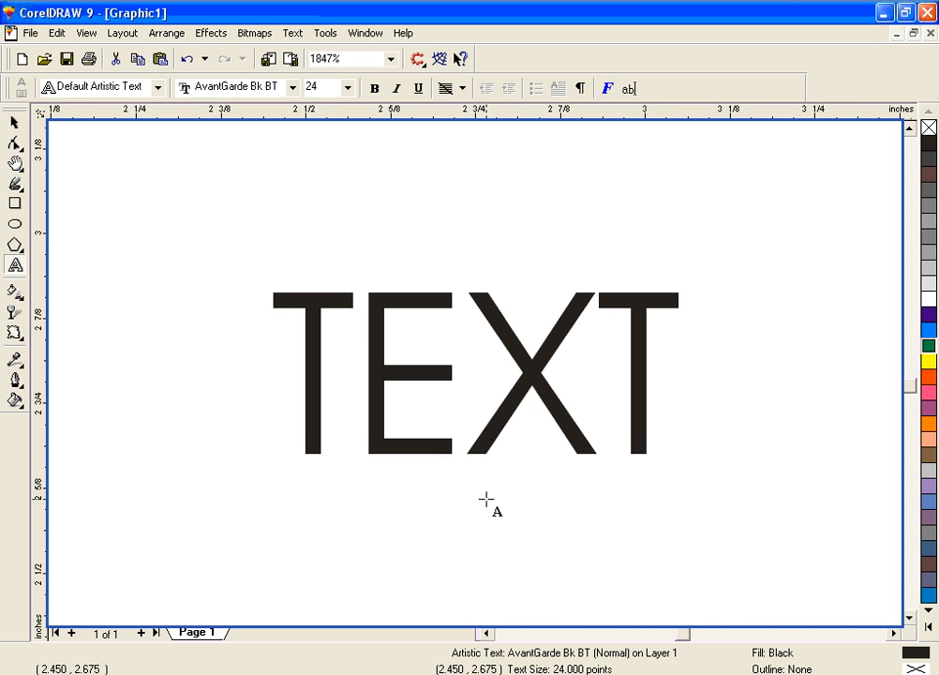
Step: Select the first T's node with the Shape tool and examine that letter's Format Text settings without changing them
click(15, 146)
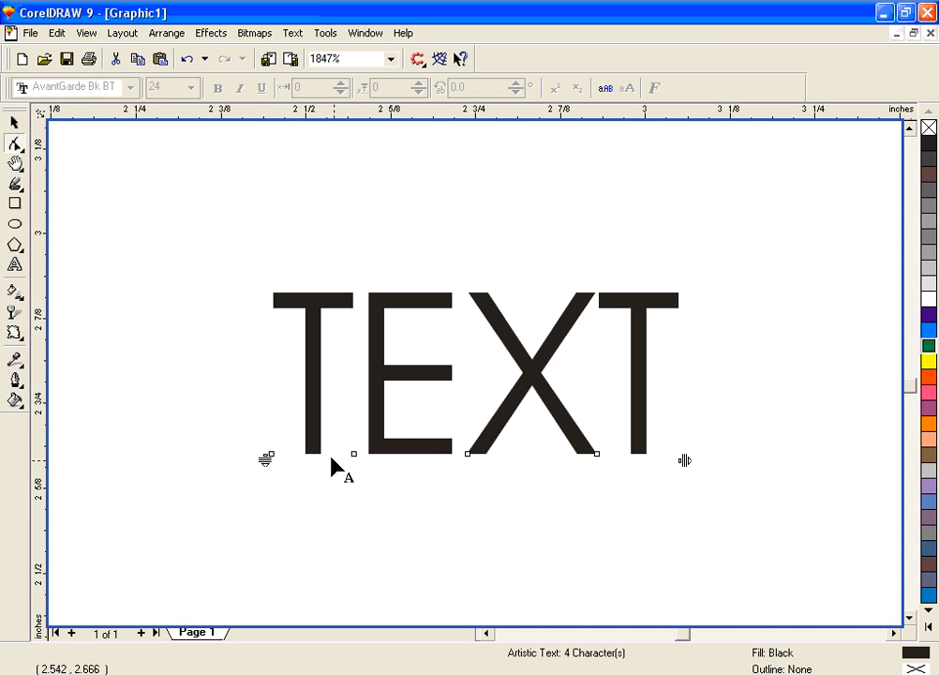
click(267, 459)
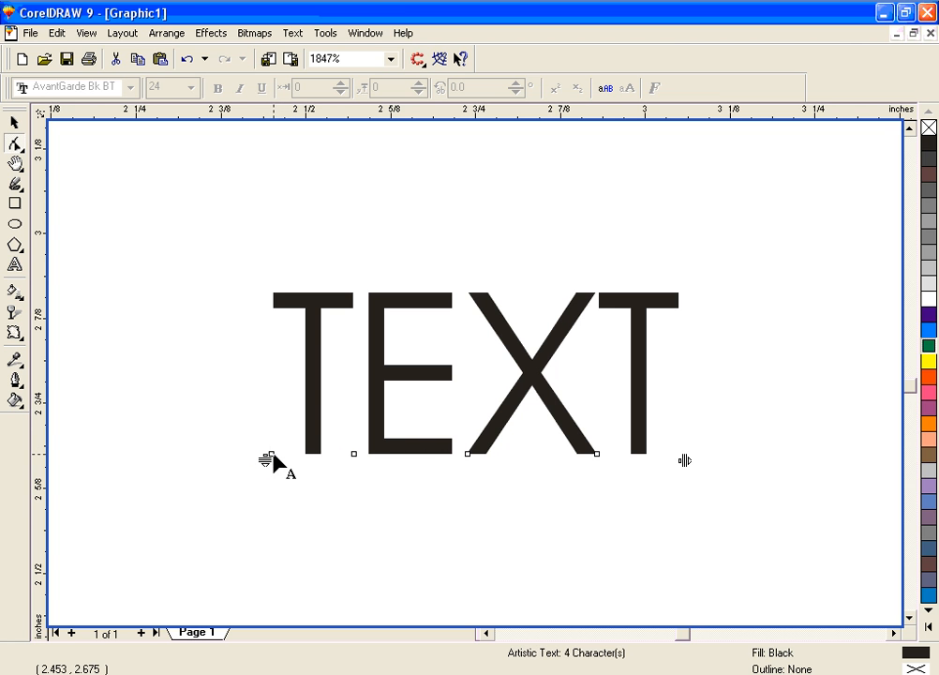
click(272, 455)
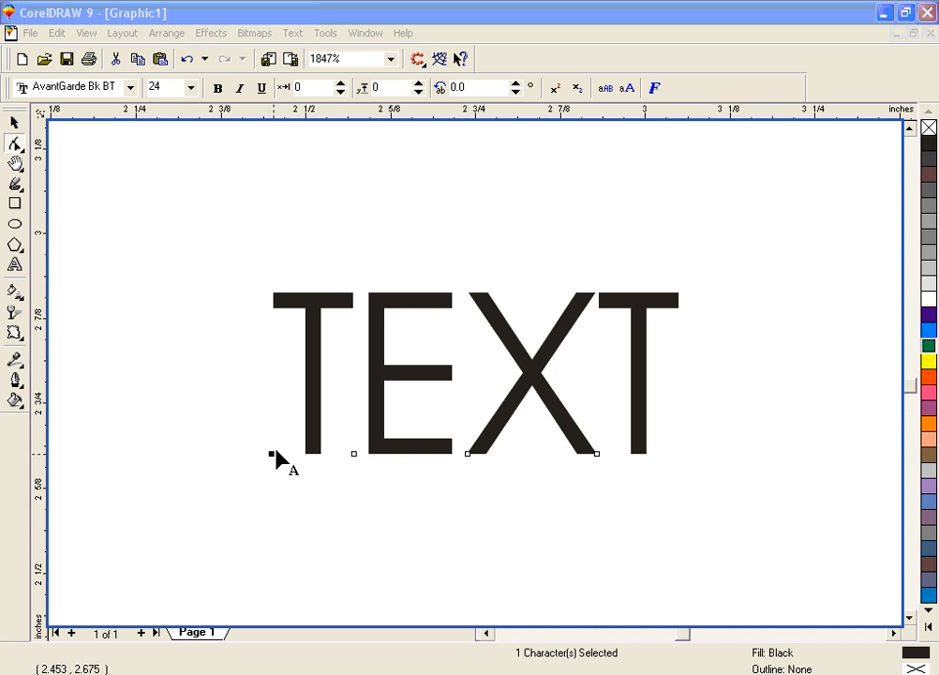
click(271, 453)
key(ctrl+t)
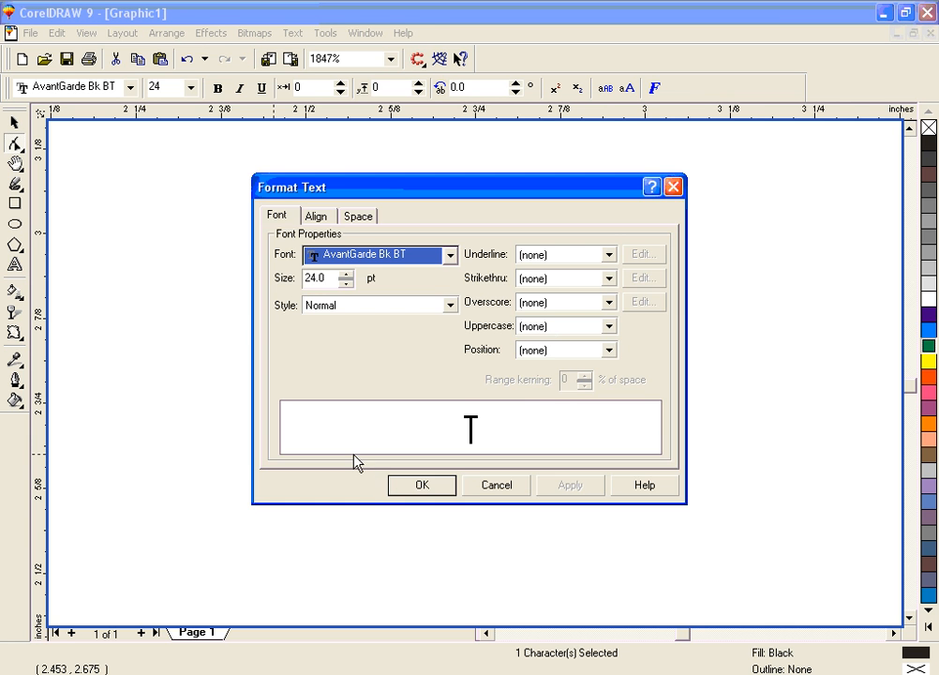
click(497, 485)
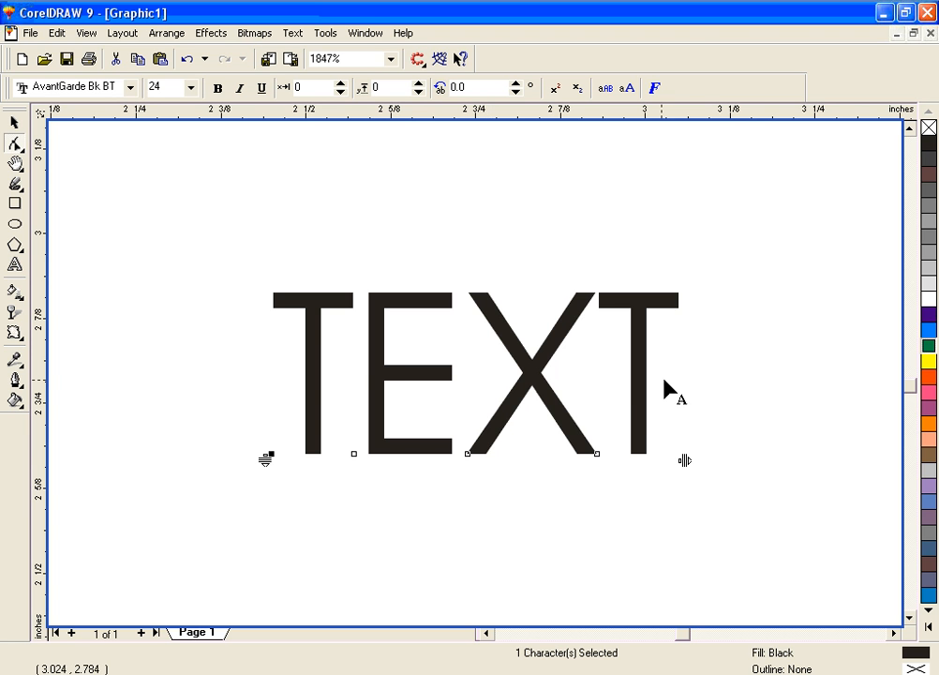
click(468, 454)
right_click(471, 459)
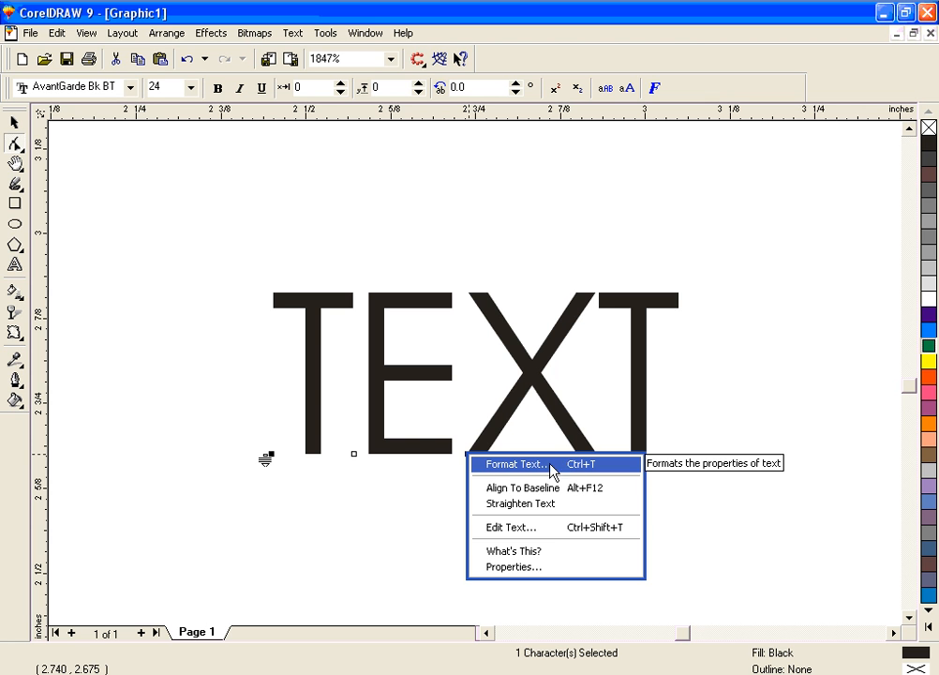
click(487, 465)
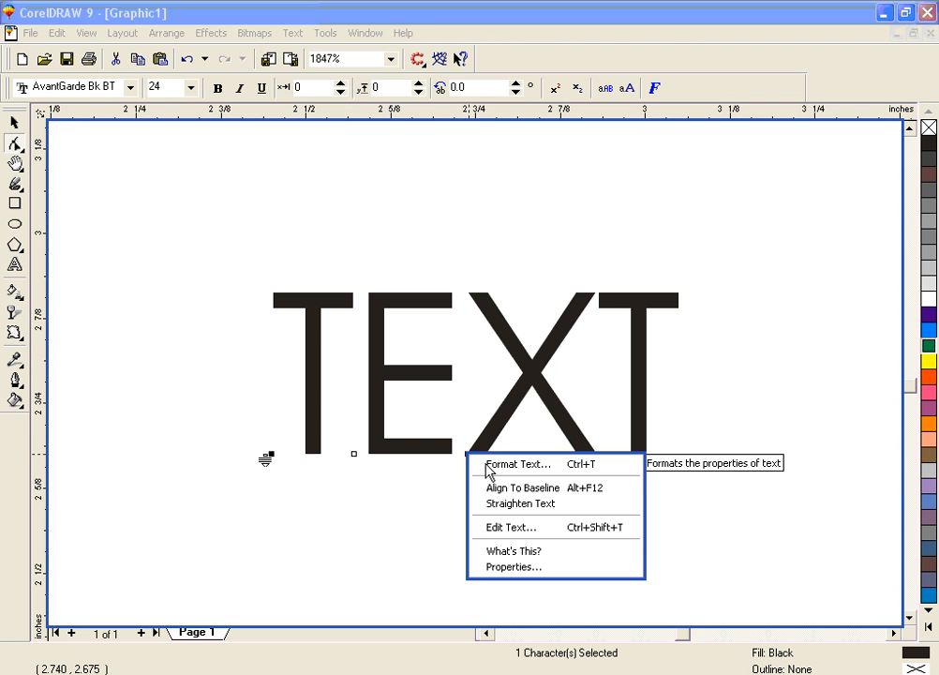
click(543, 467)
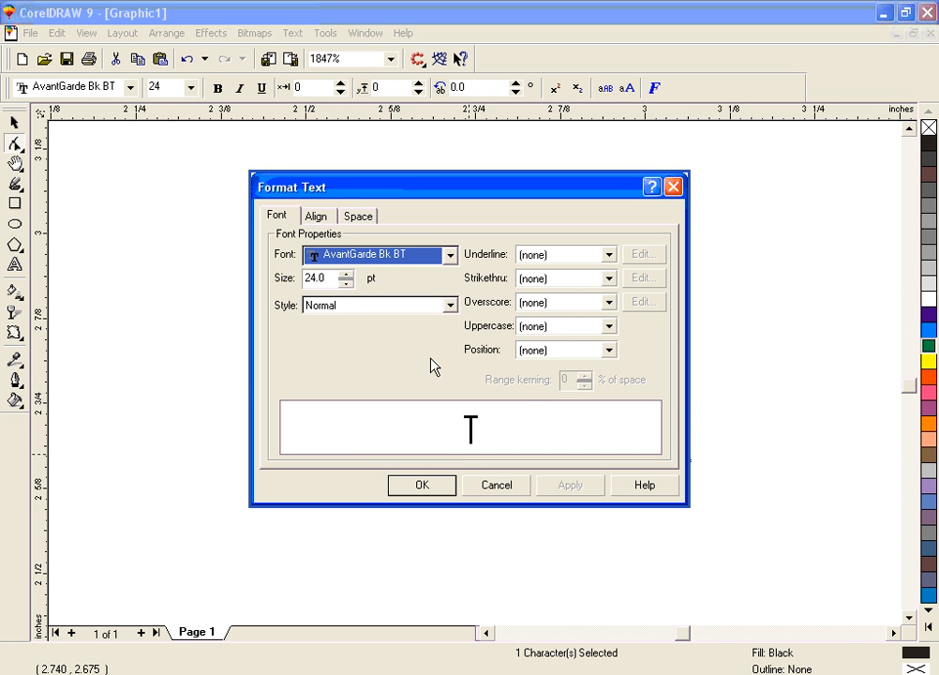
click(495, 489)
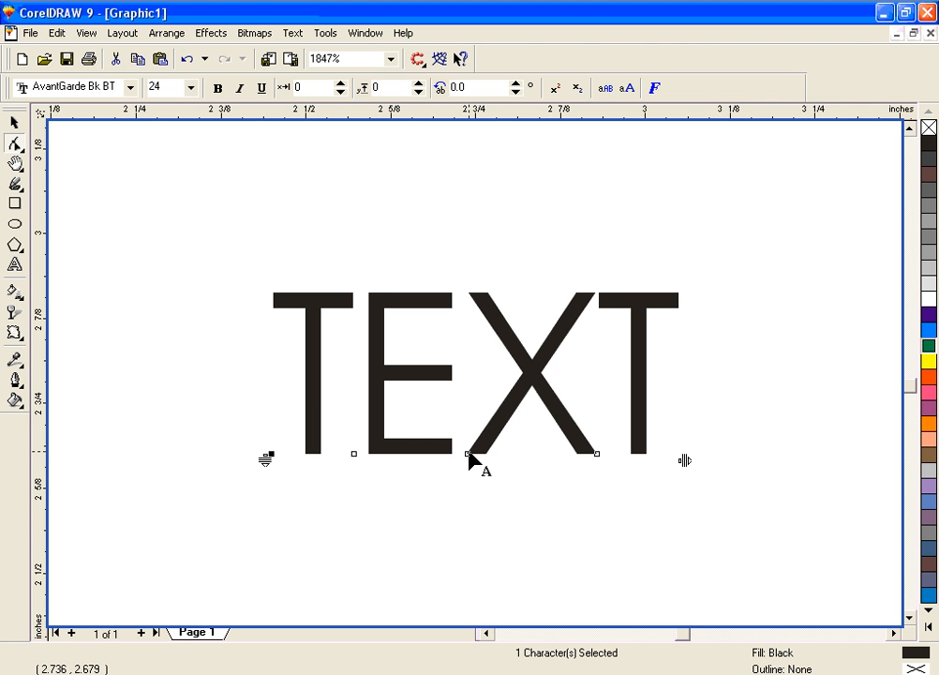
Step: Move the letter E upward with the Shape tool, to about 23% vertical and -1% horizontal shift
click(353, 457)
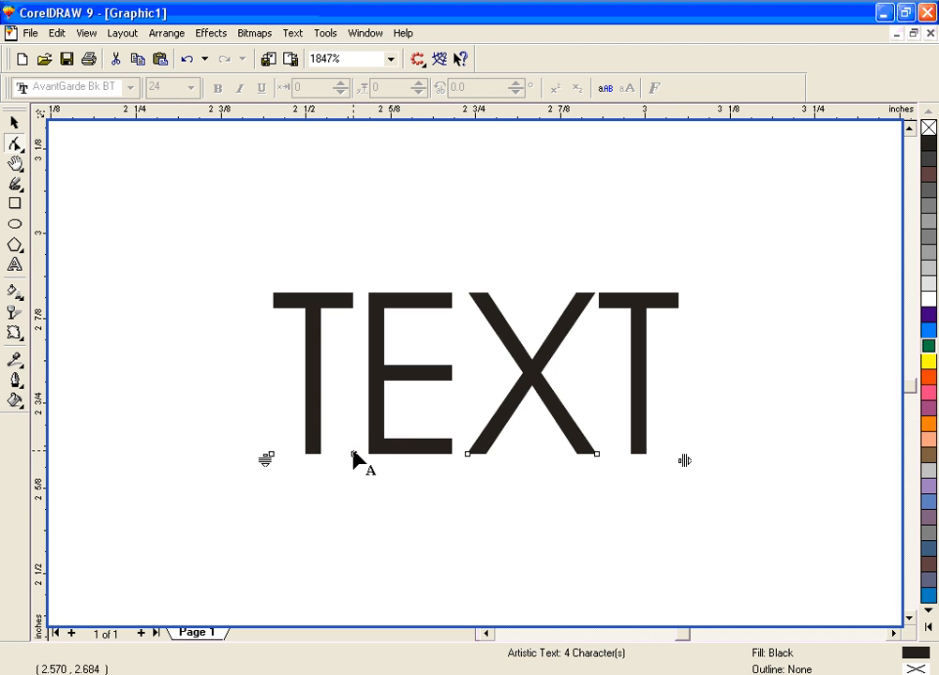
click(354, 456)
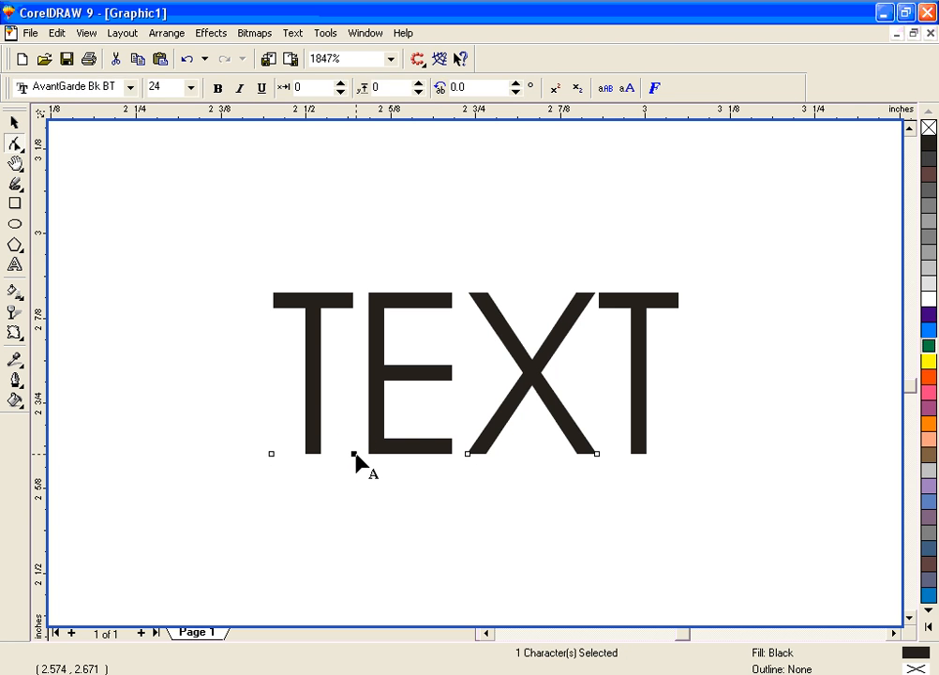
drag(354, 456, 352, 401)
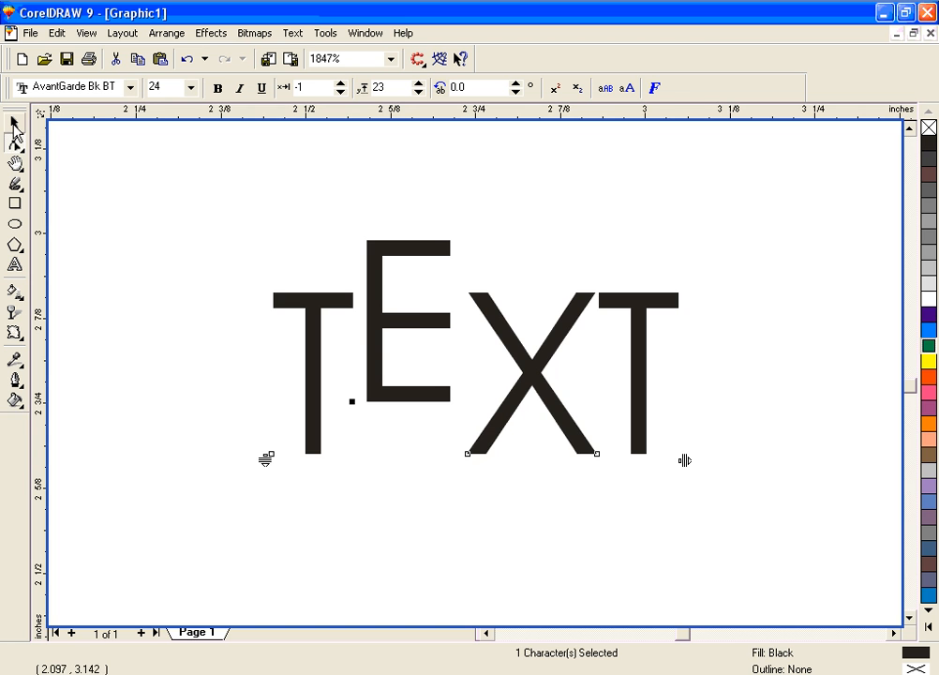
Step: Select the whole word TEXT with the Pick tool and delete it
key(F3)
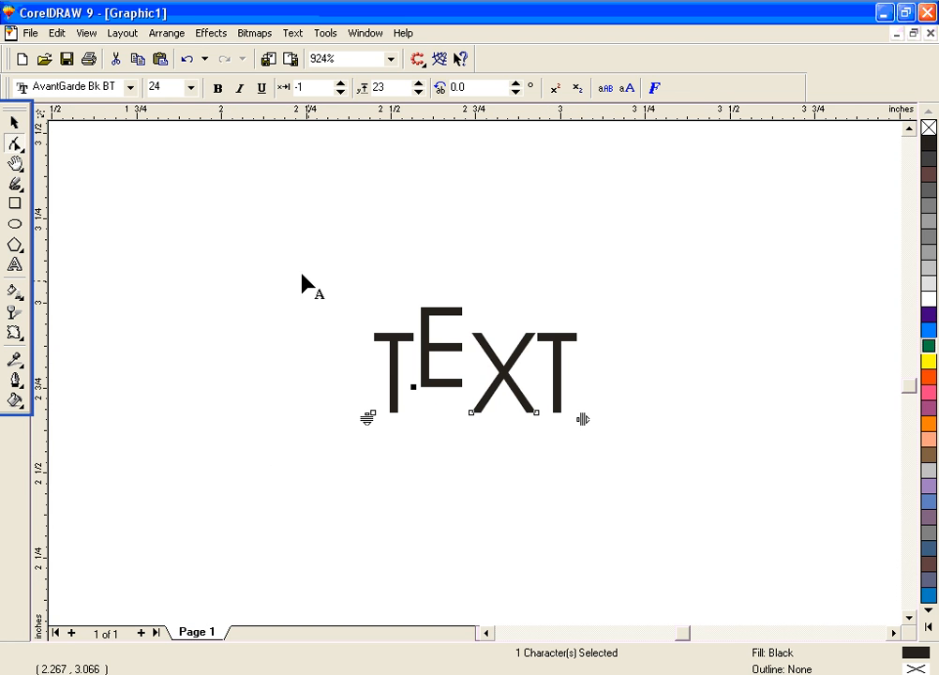
click(14, 123)
mouse_move(278, 248)
mouse_down()
mouse_move(683, 498)
mouse_move(678, 490)
mouse_up()
click(673, 479)
key(Delete)
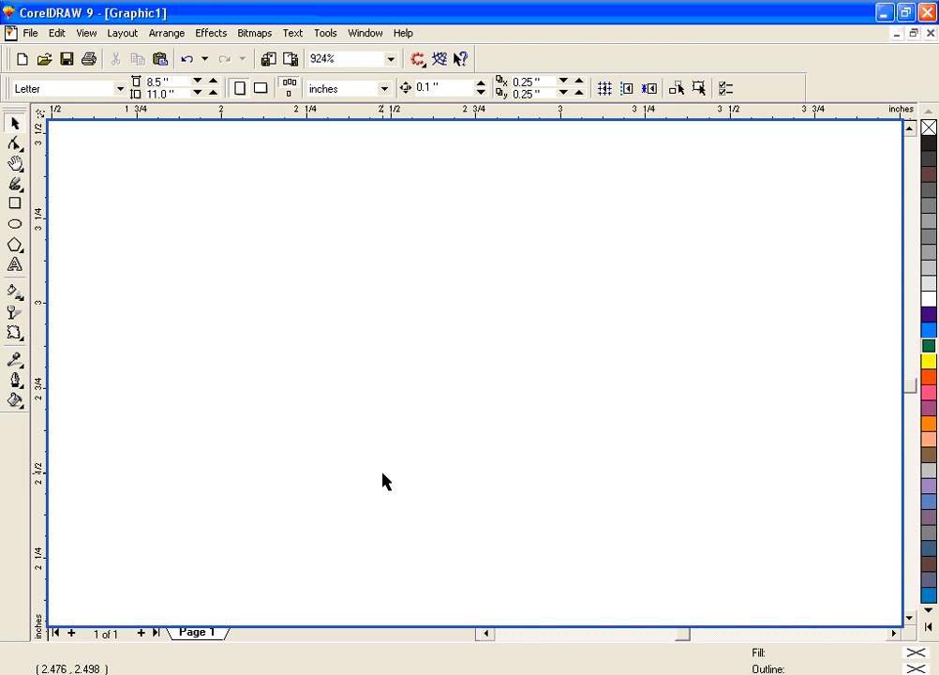
Step: Open the Symbols and Special Characters docker
click(300, 34)
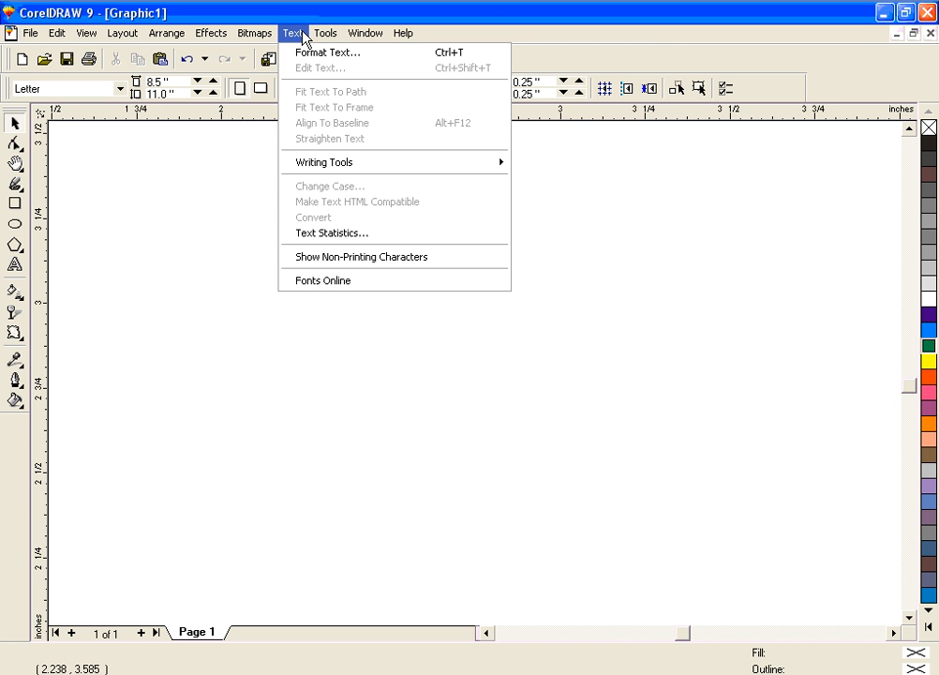
mouse_move(320, 34)
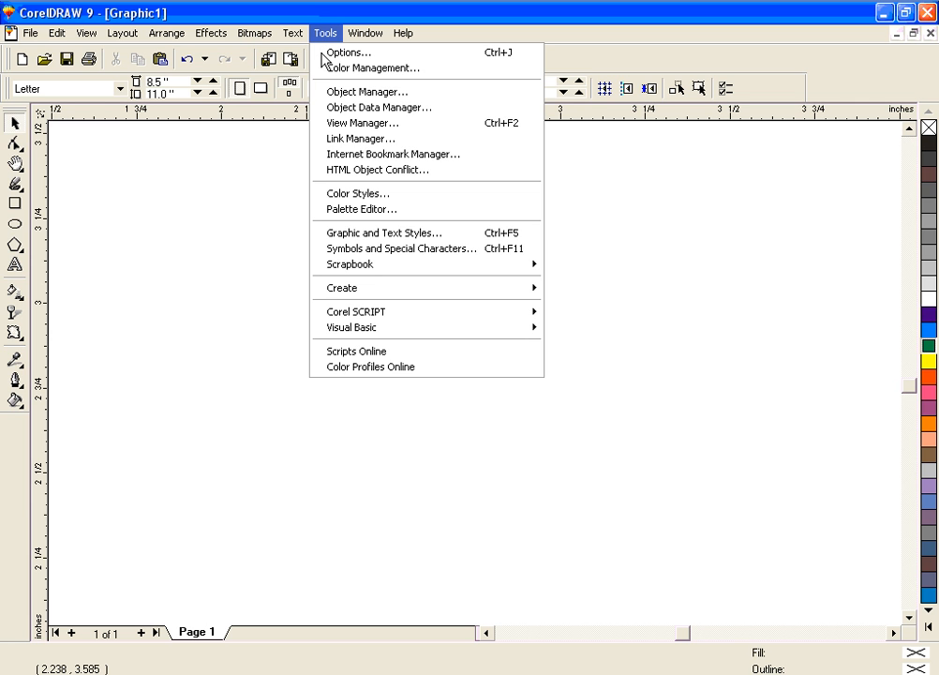
click(501, 255)
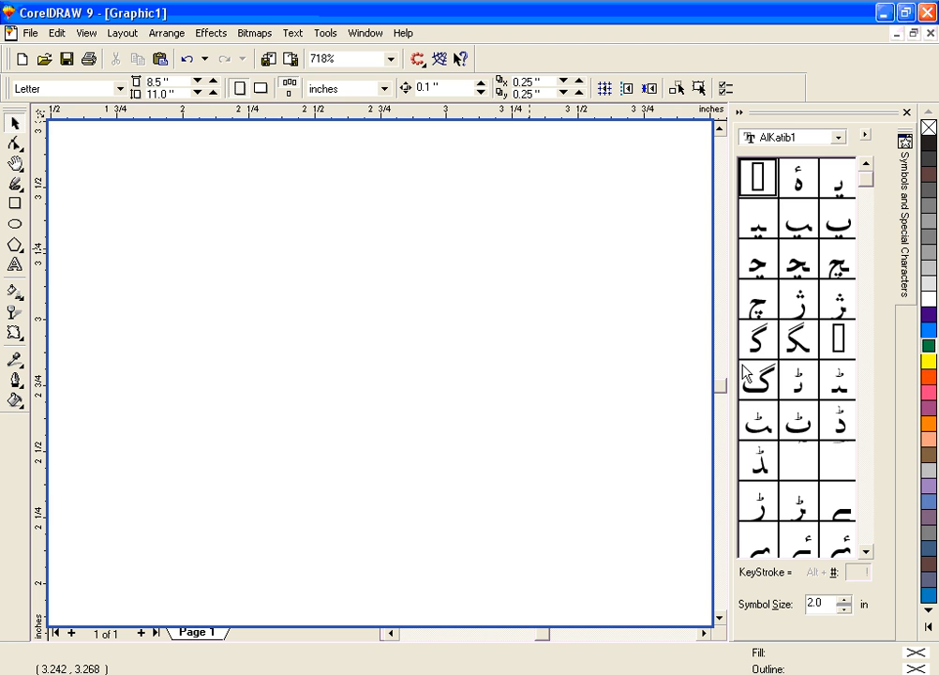
click(735, 394)
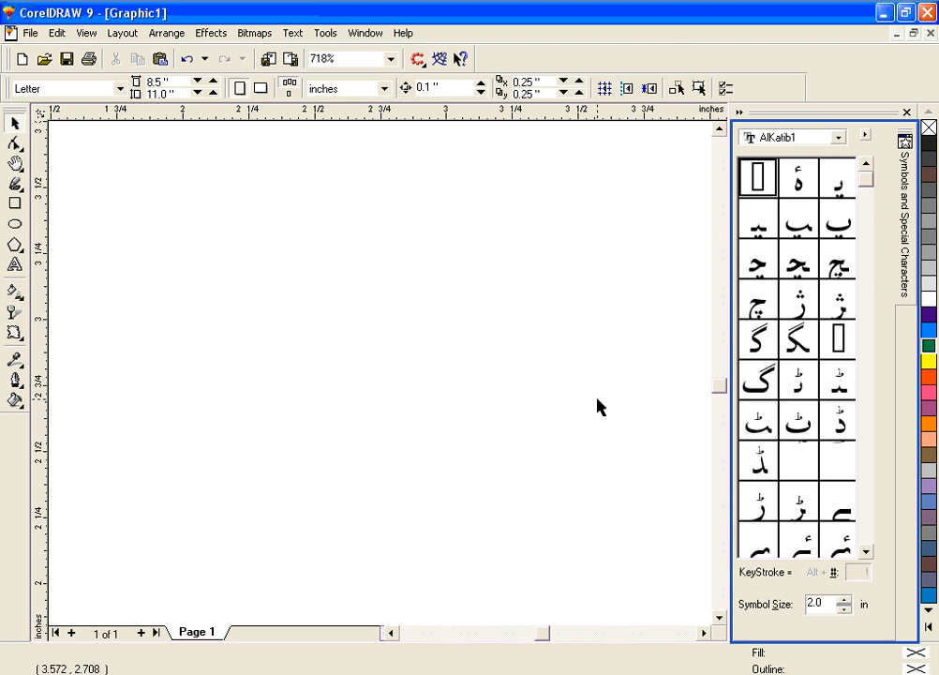
click(658, 423)
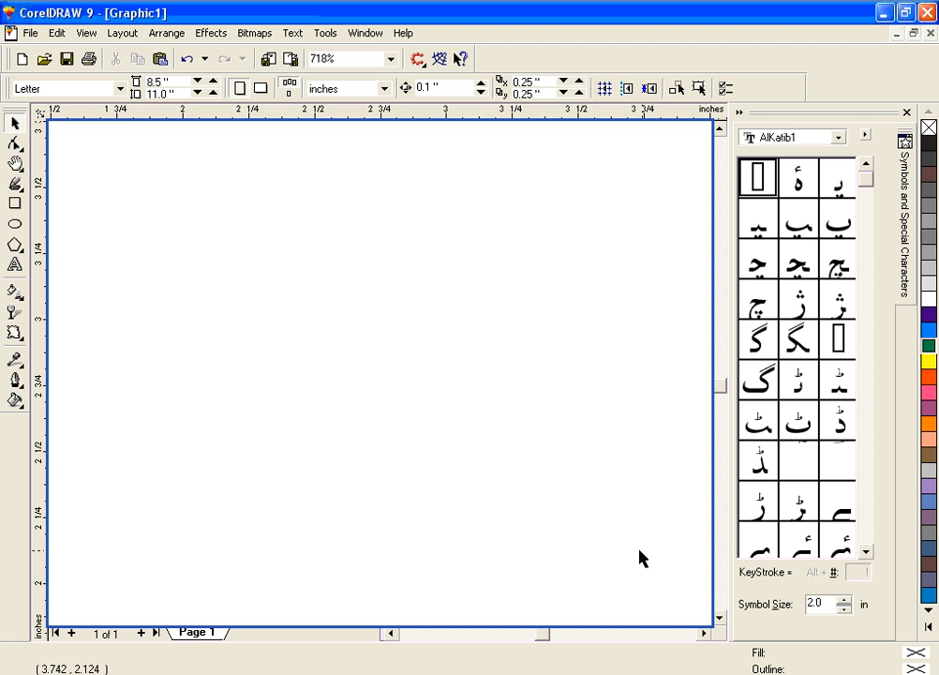
Step: Set the symbol font to Wingdings 2
click(844, 135)
click(841, 138)
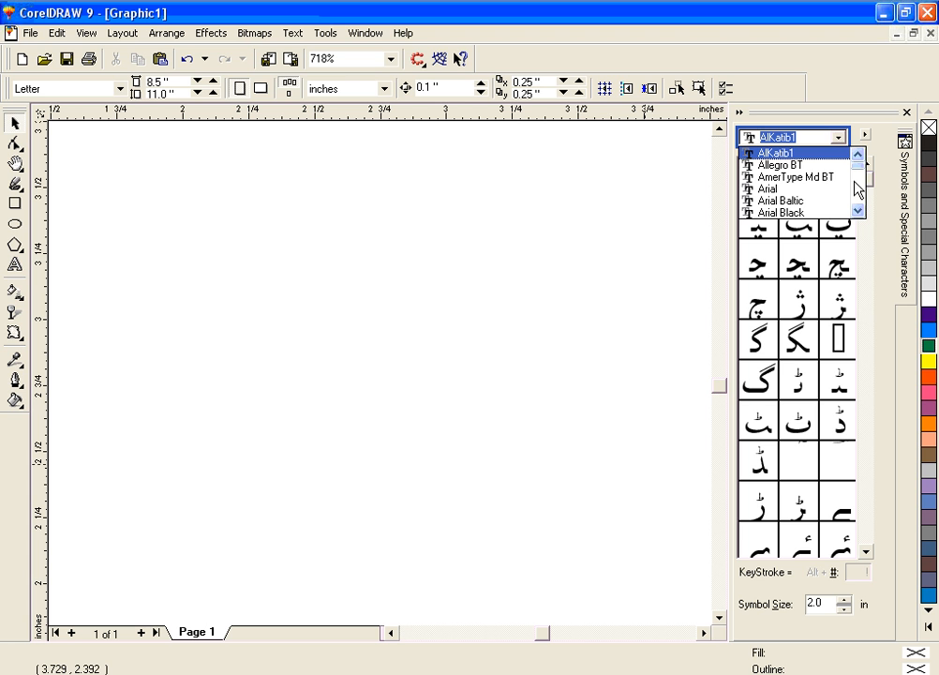
drag(860, 174, 862, 206)
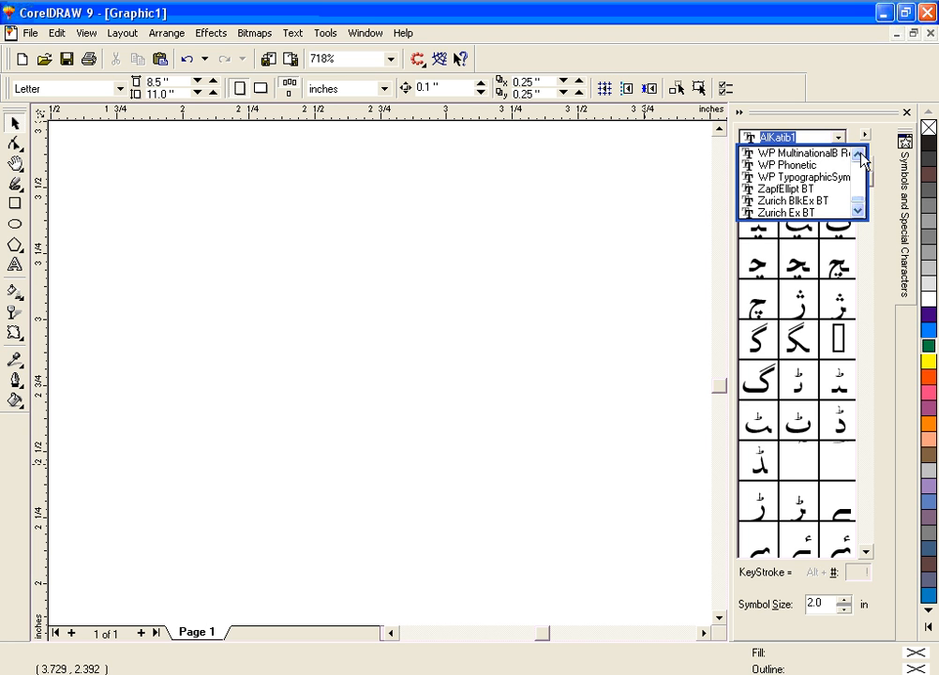
click(858, 156)
scroll(860, 178, up, 3)
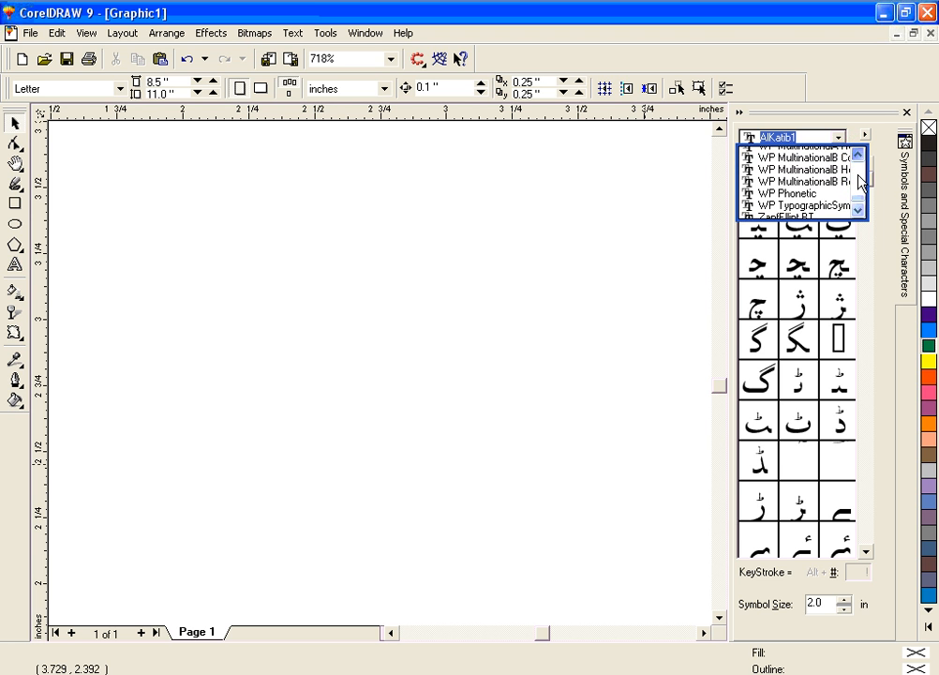
scroll(860, 178, up, 4)
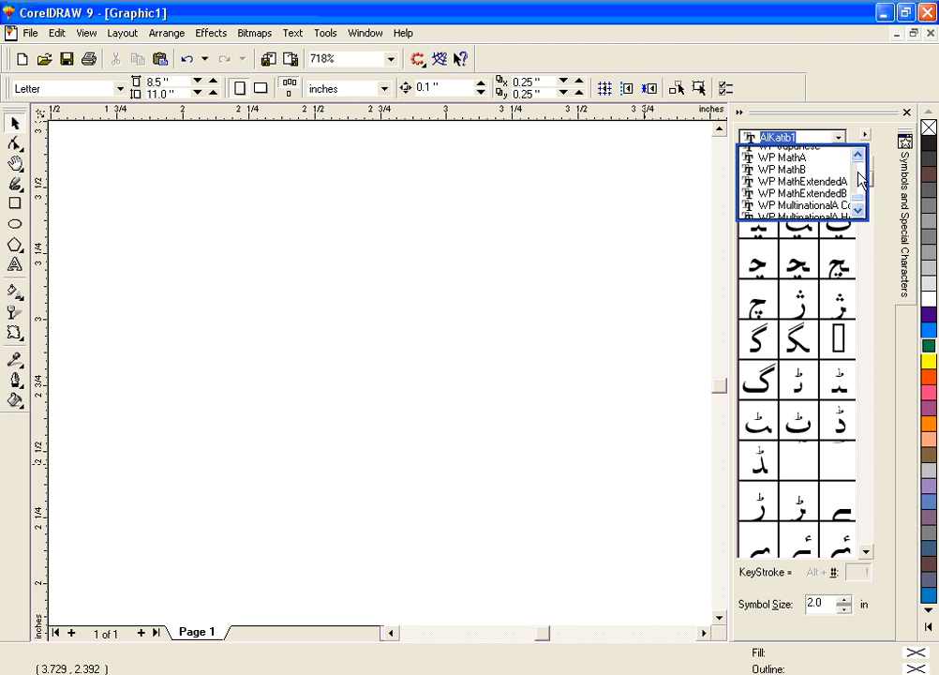
scroll(860, 177, up, 5)
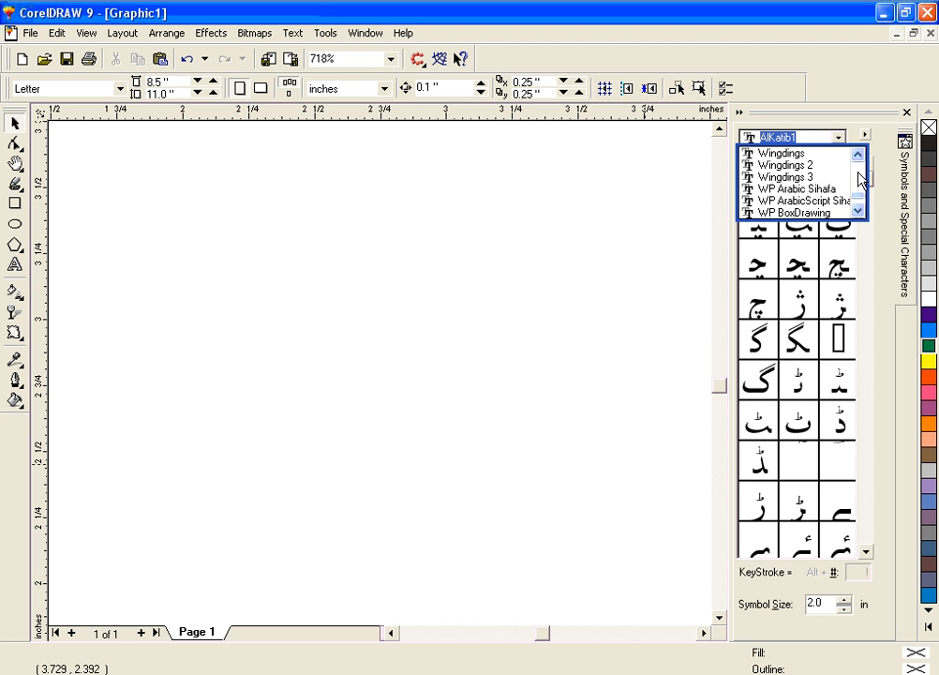
click(809, 166)
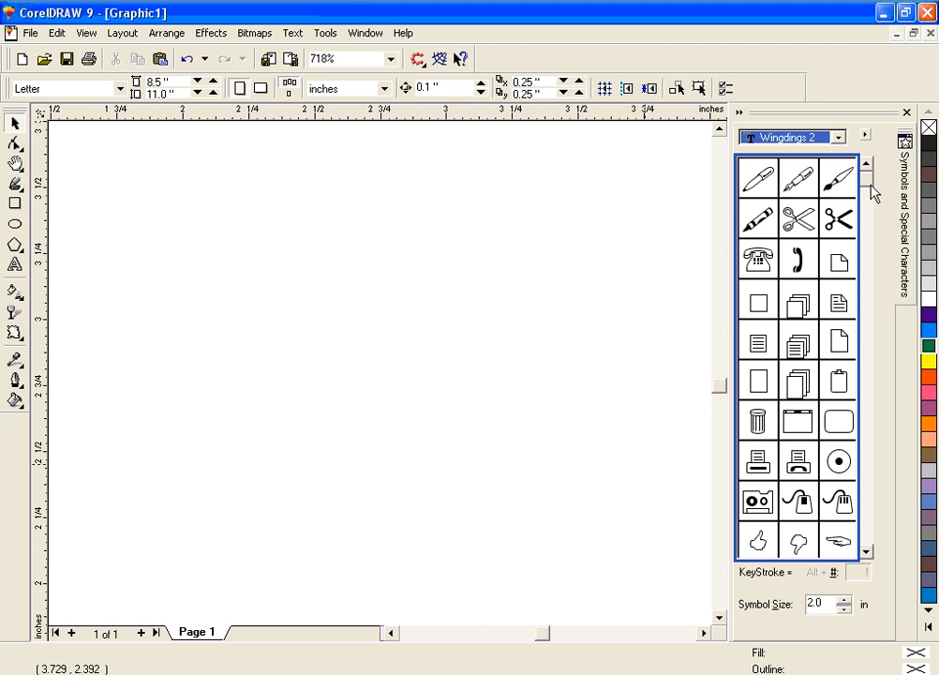
Step: Browse the Wingdings 2 symbols and place the desk telephone symbol on the page
drag(869, 174, 878, 265)
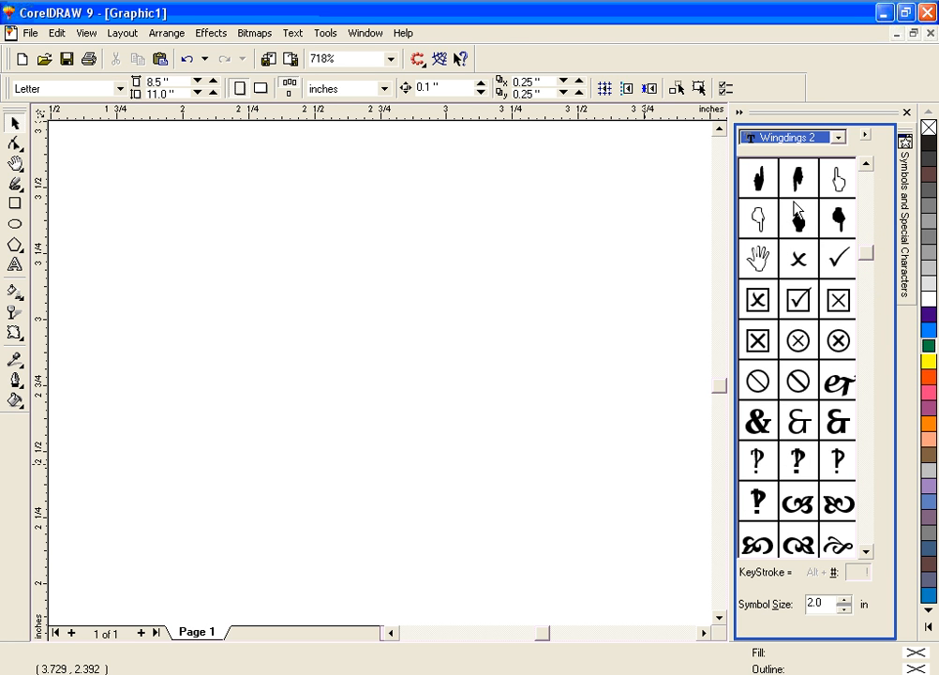
mouse_move(866, 247)
mouse_down()
mouse_move(868, 184)
mouse_move(876, 192)
mouse_up()
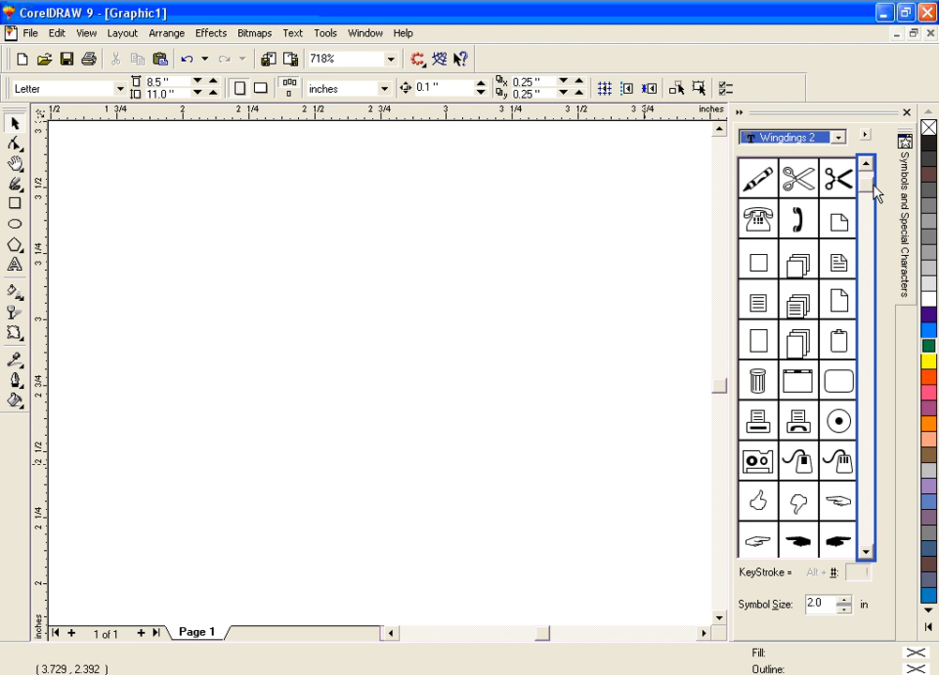
click(835, 361)
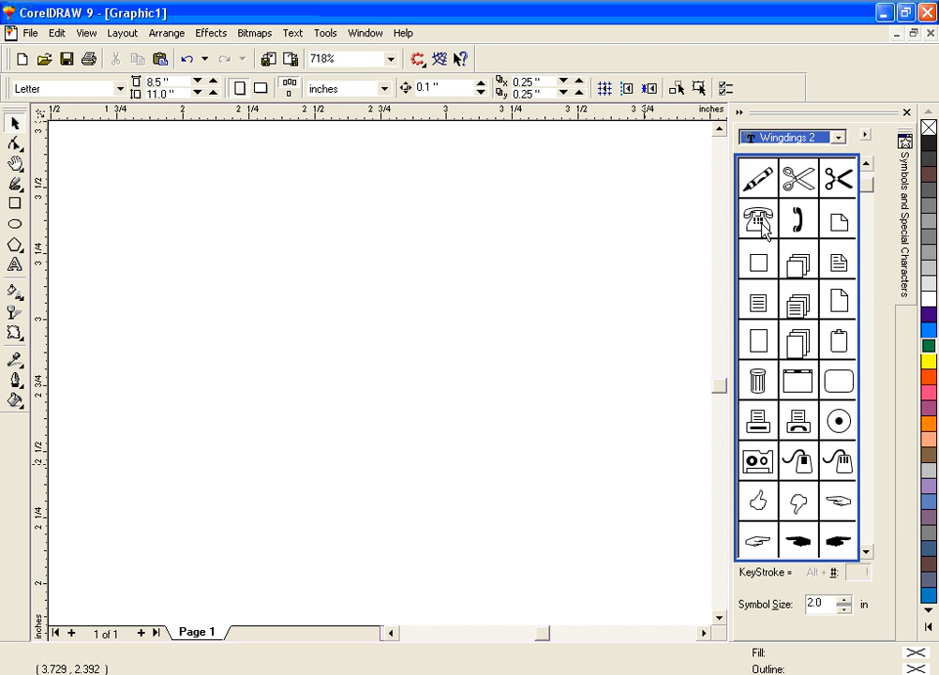
drag(760, 221, 428, 300)
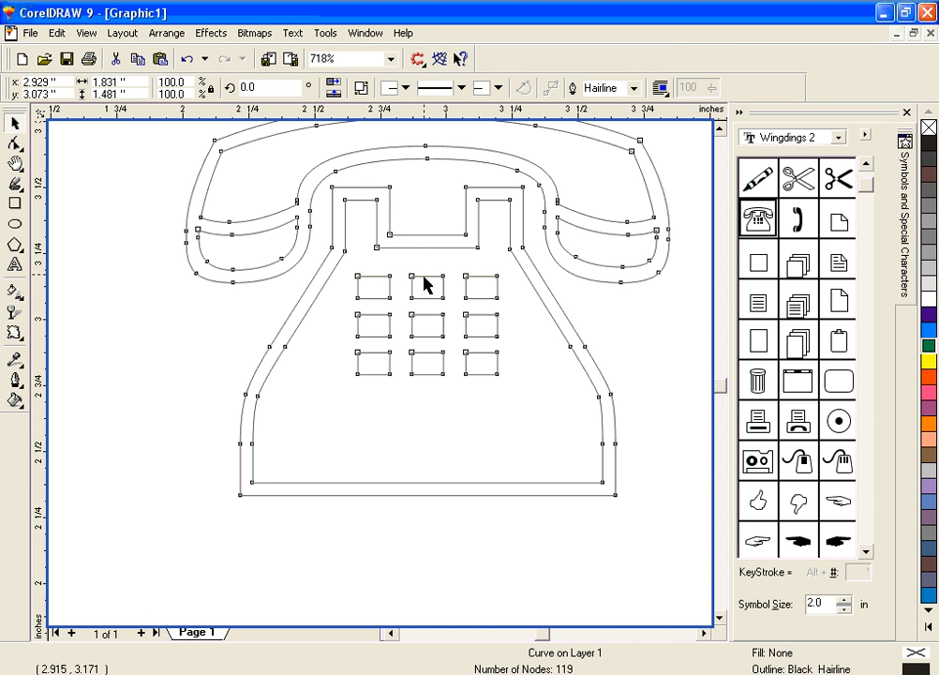
Step: Move the telephone symbol down and left to about x 2.81", y 2.83", and deselect it
click(412, 300)
click(384, 369)
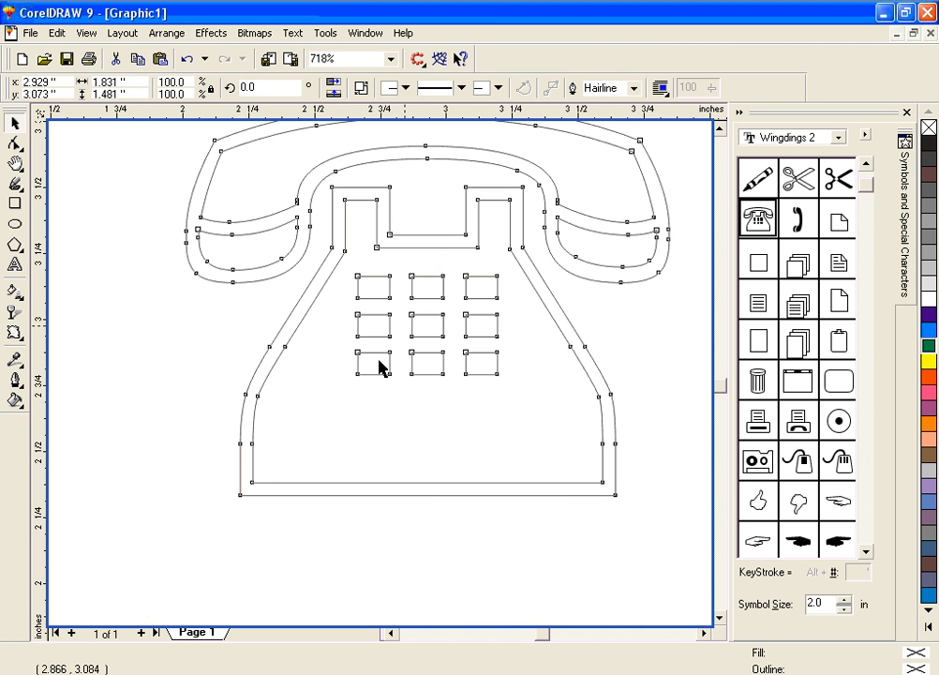
drag(383, 369, 351, 431)
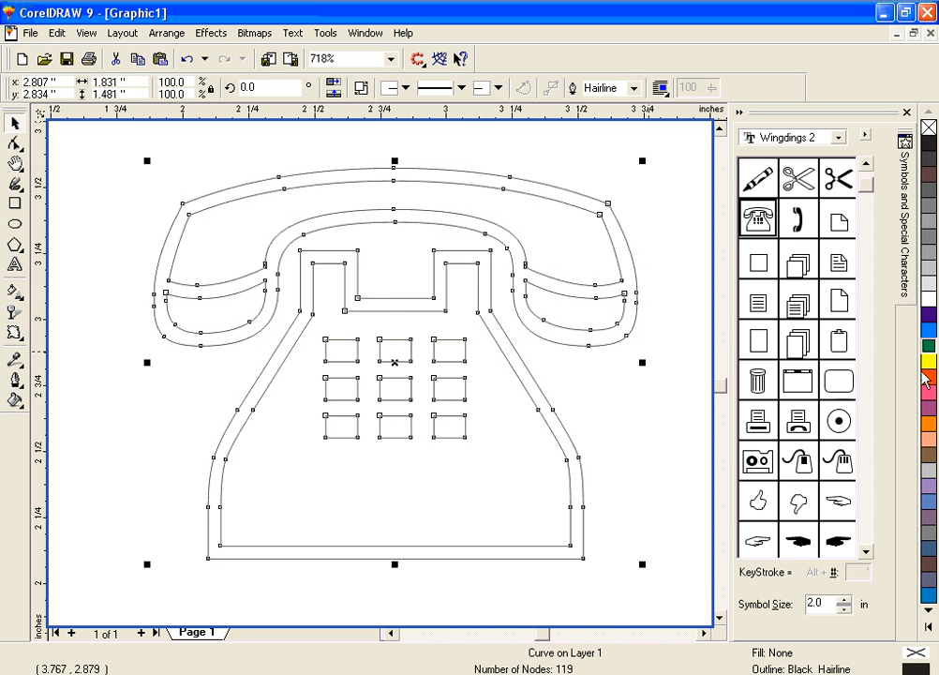
click(605, 403)
click(435, 314)
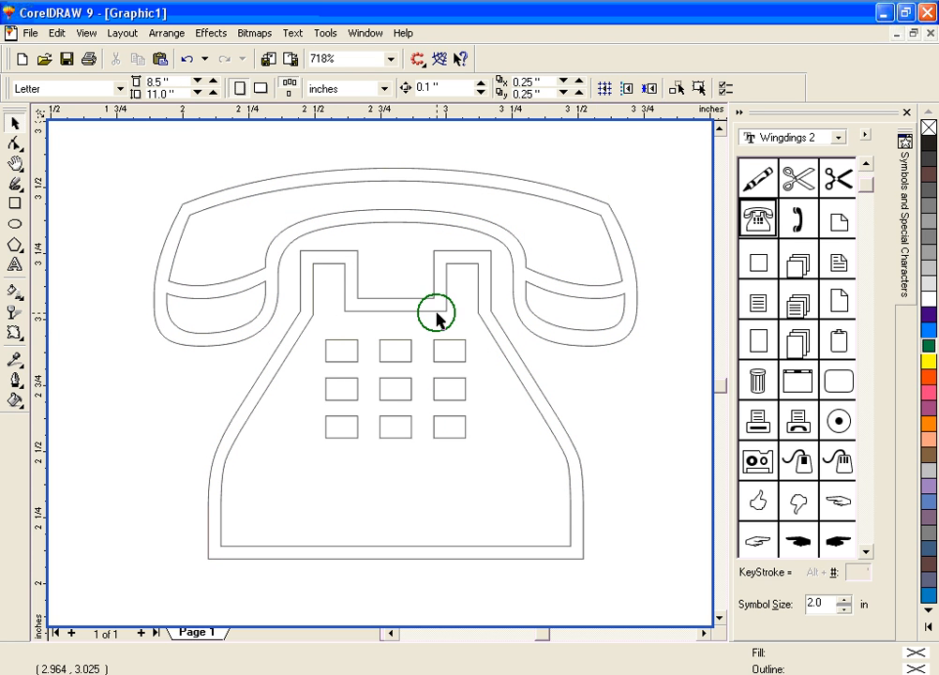
Step: Give the telephone symbol a red outline and a green fill
click(446, 317)
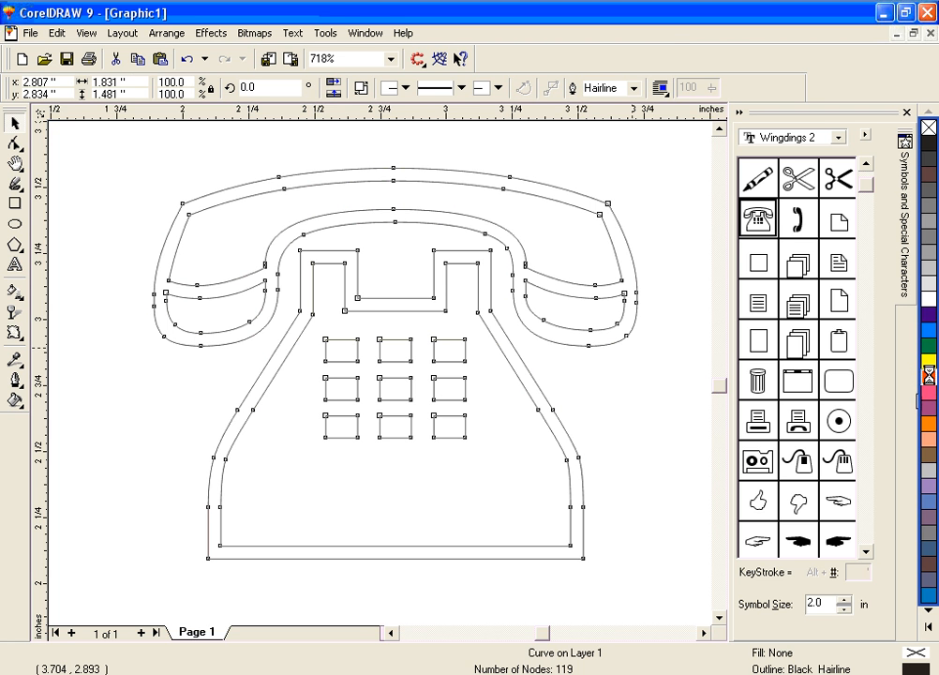
right_click(929, 378)
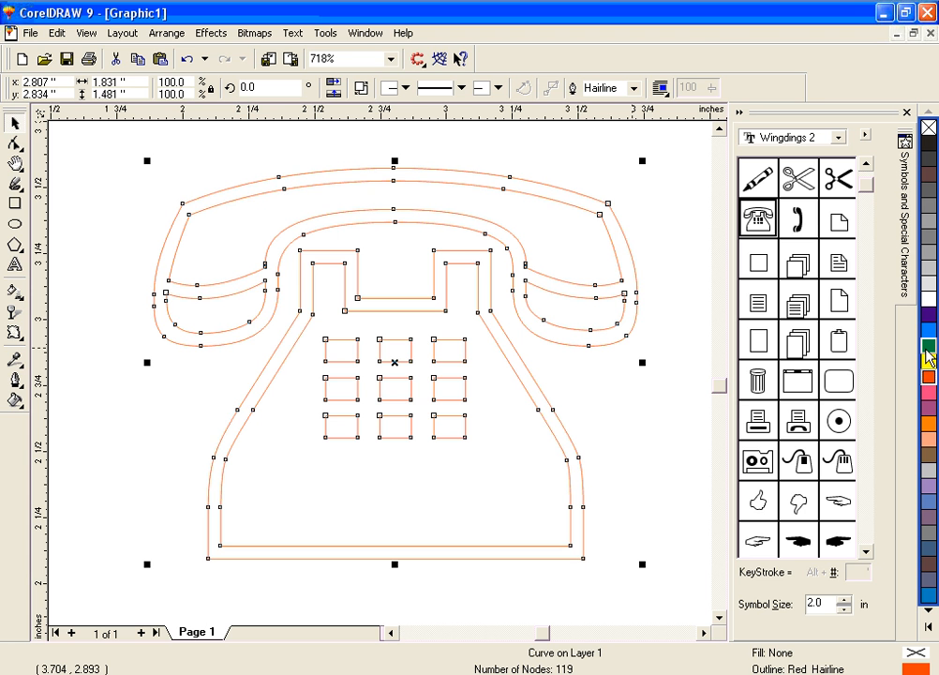
click(926, 347)
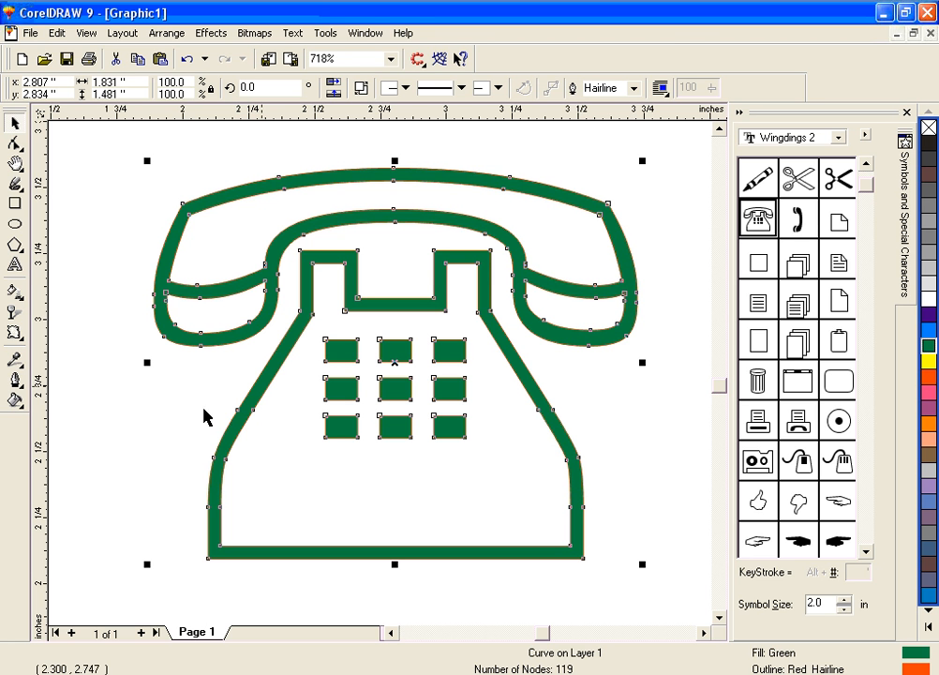
Step: Set the telephone symbol's outline width to 3.016 points with the short dashed line style
click(15, 379)
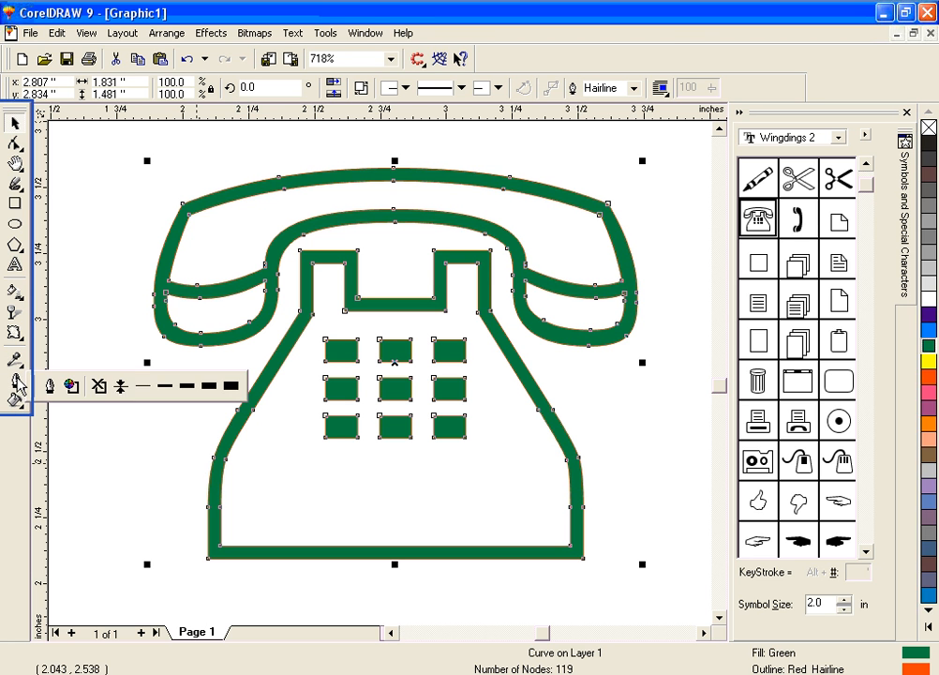
click(51, 386)
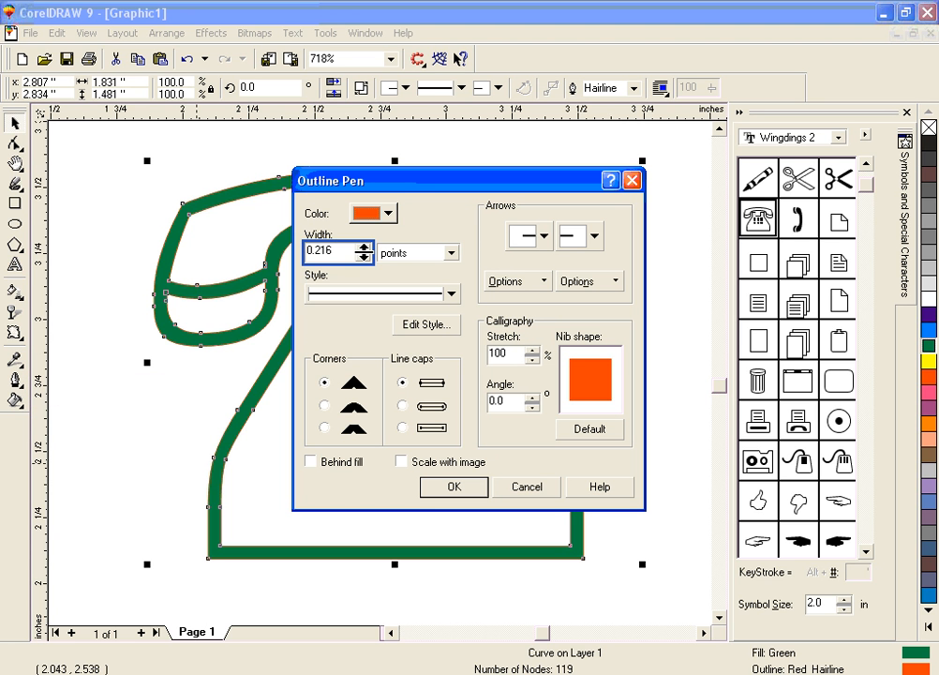
drag(362, 251, 366, 227)
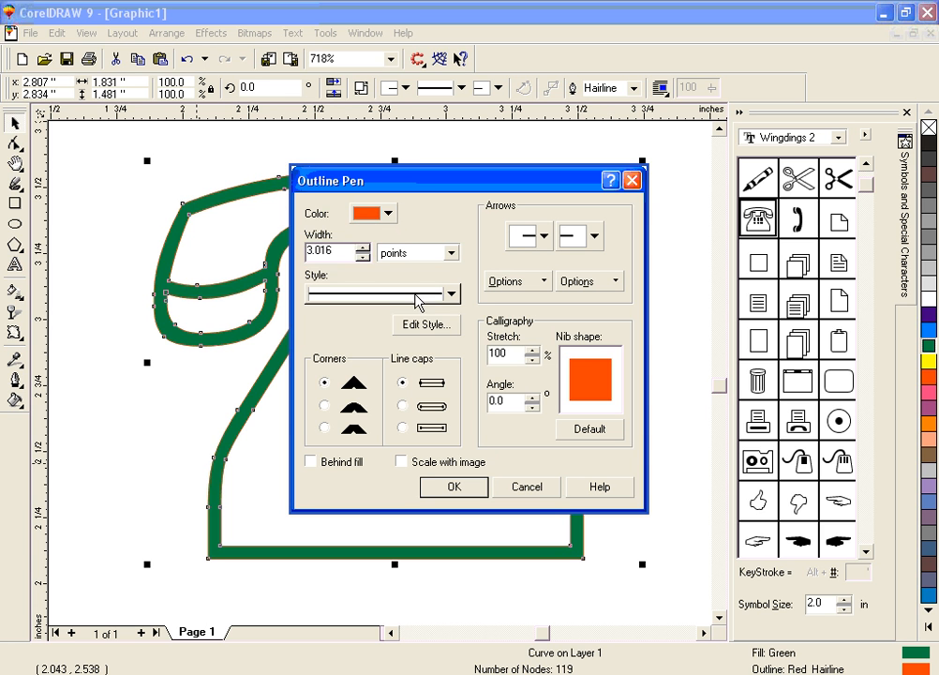
click(447, 294)
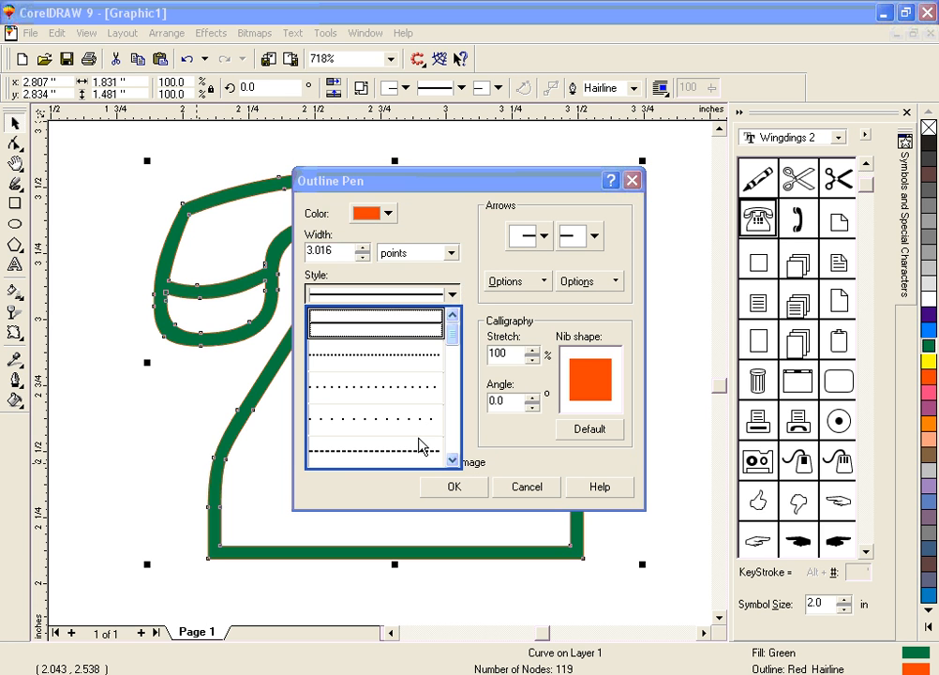
click(428, 455)
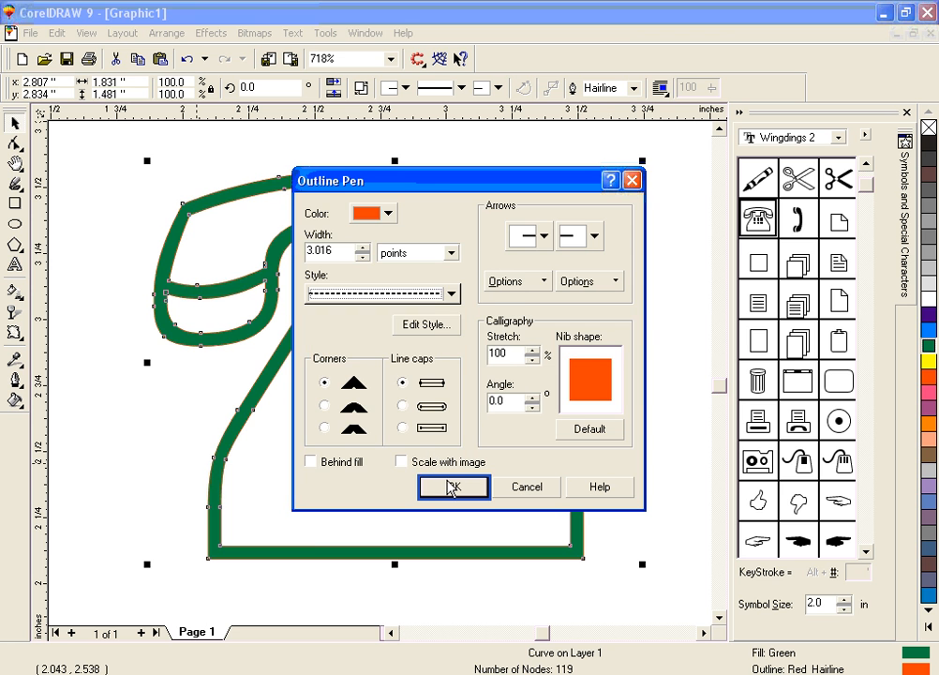
click(452, 486)
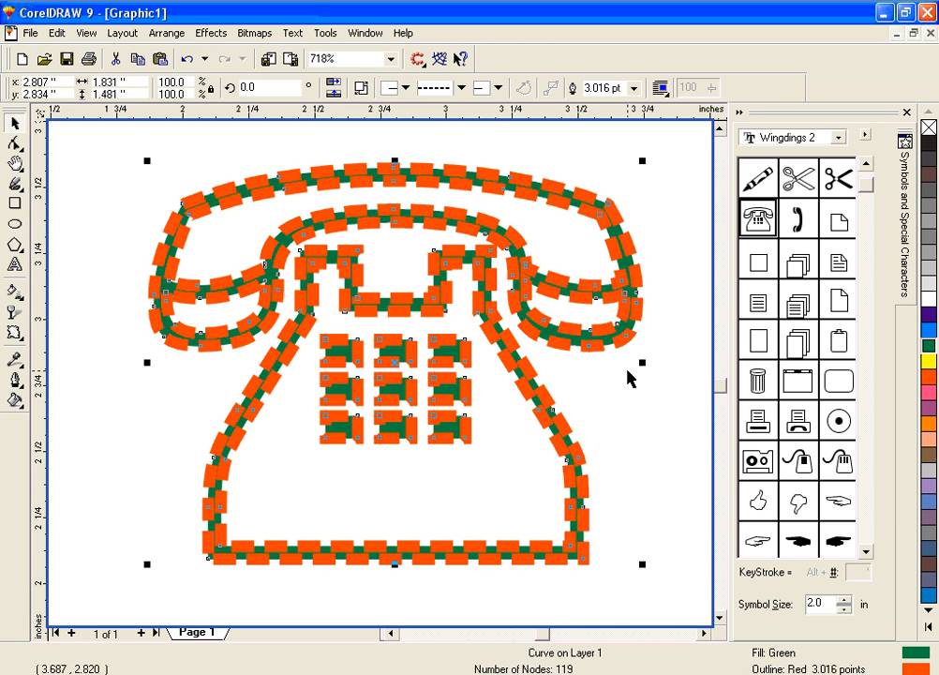
Step: Delete the telephone symbol, and place the outlined scissors symbol at about x 2.79", y 2.88" and delete it too
key(Delete)
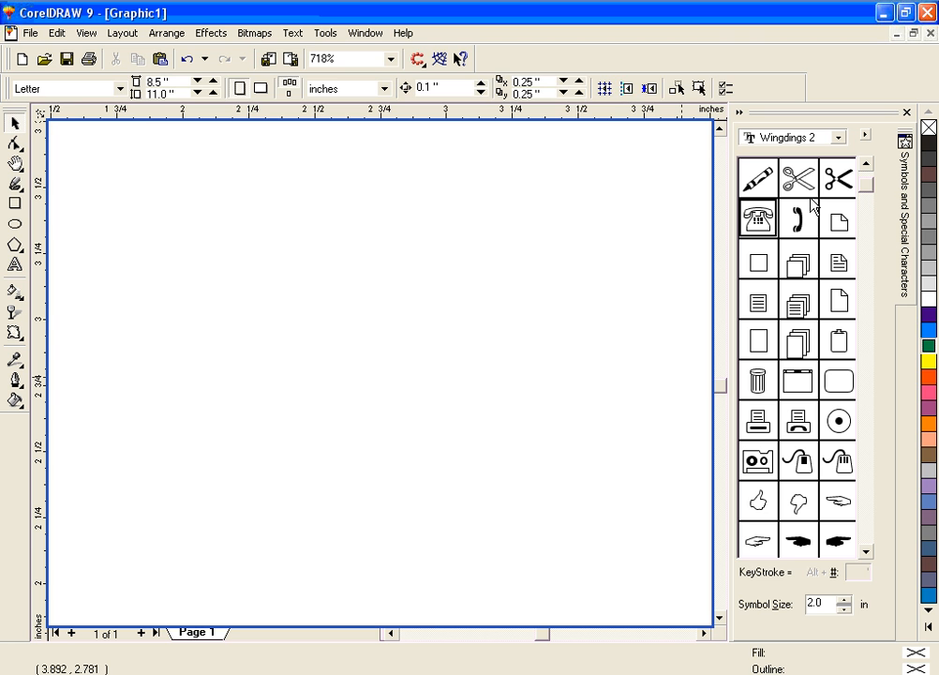
drag(796, 175, 387, 351)
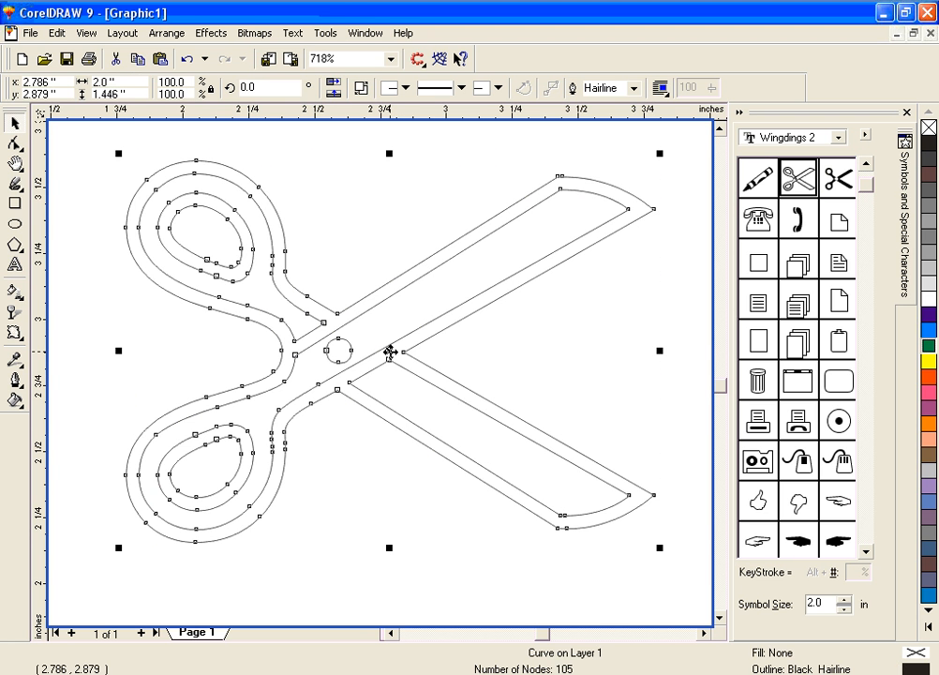
key(Delete)
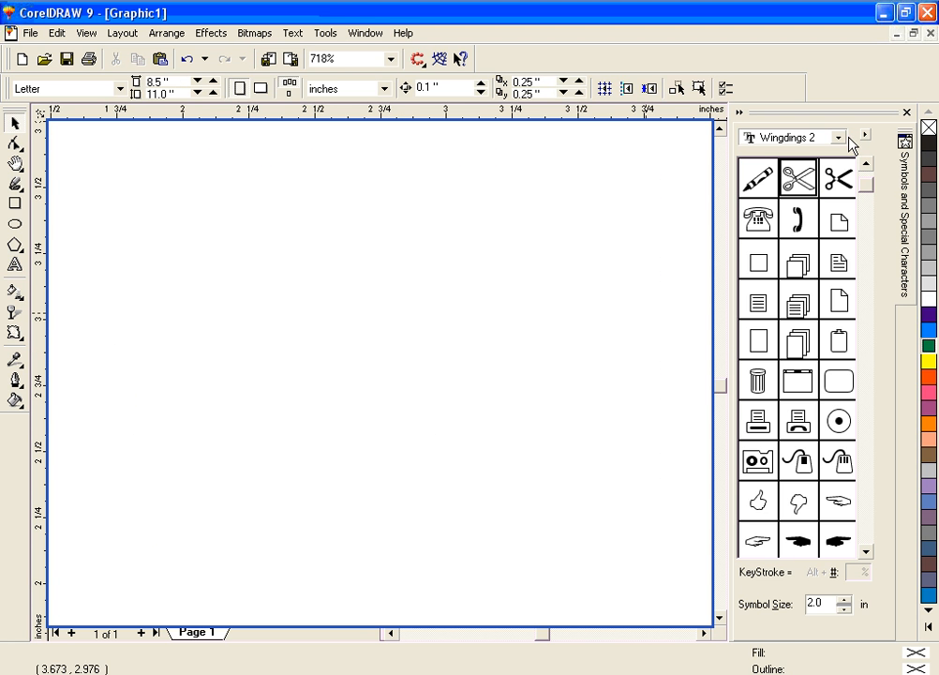
Step: Switch the symbol font to Wingdings 3 and browse its symbols
click(839, 137)
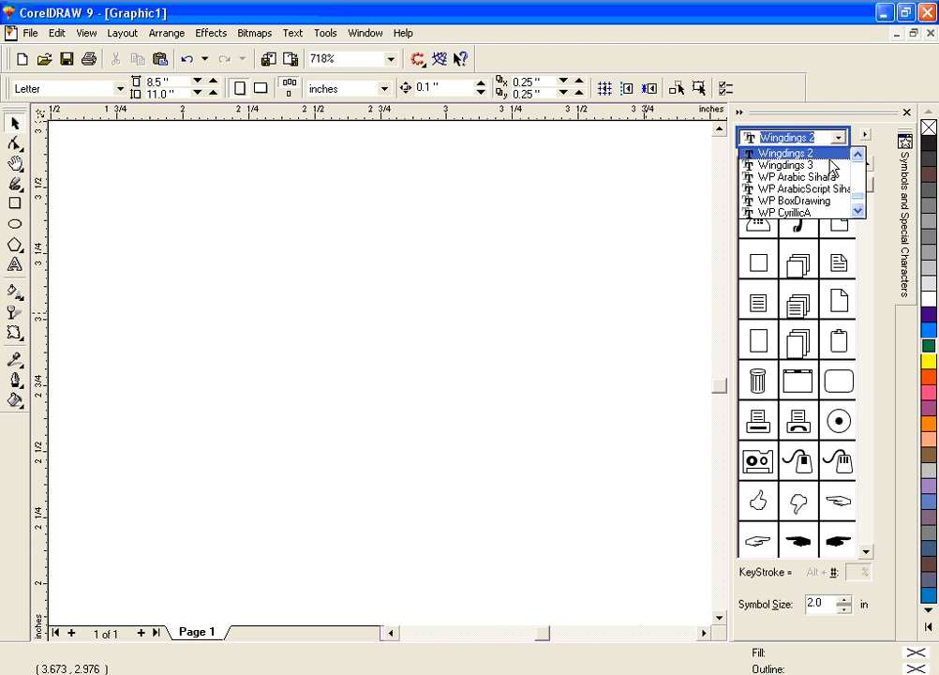
click(831, 166)
drag(867, 178, 863, 152)
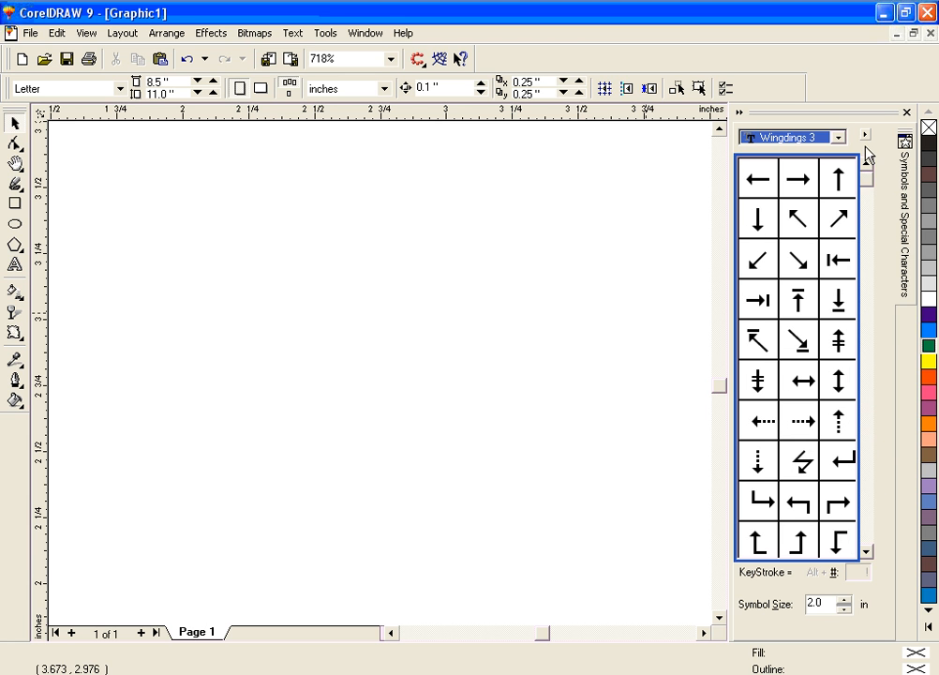
Step: Switch the symbol font to Wingdings and look through its symbols
click(839, 138)
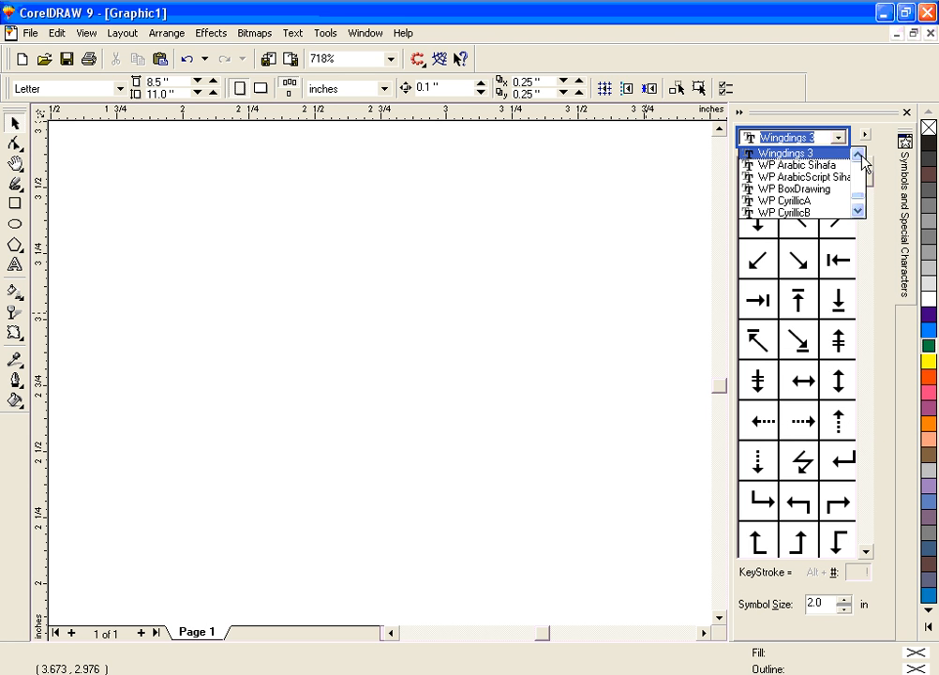
click(857, 154)
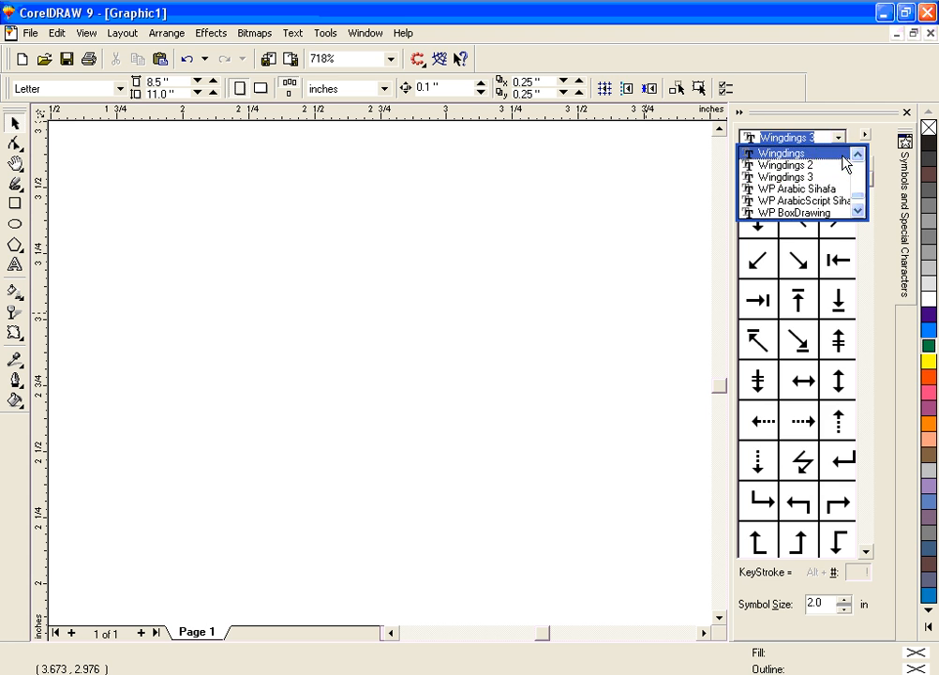
click(838, 159)
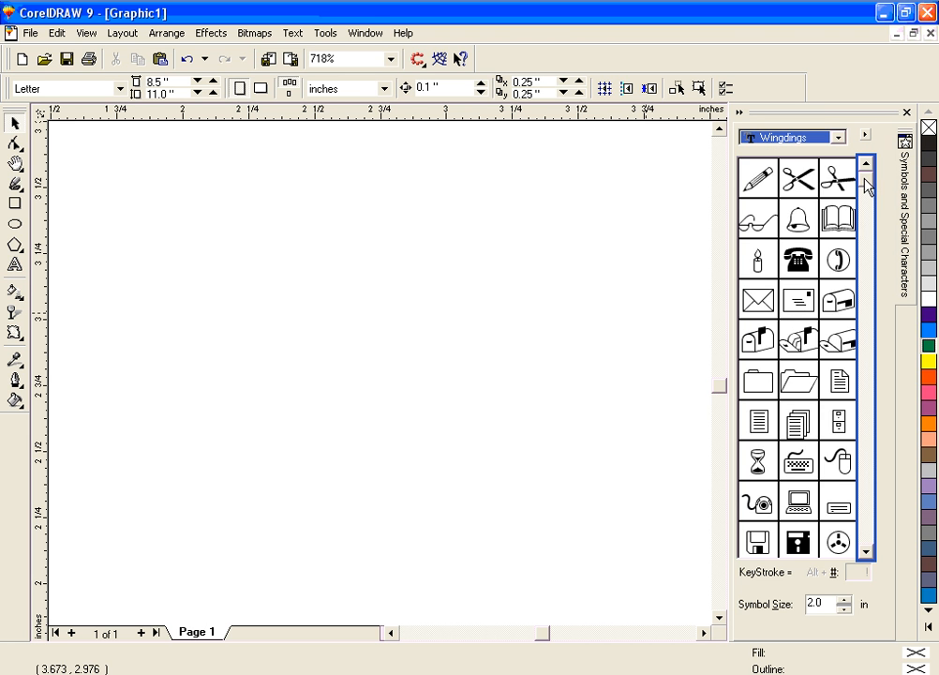
mouse_move(865, 178)
mouse_down()
mouse_move(882, 268)
mouse_move(885, 489)
mouse_move(879, 184)
mouse_move(856, 152)
mouse_up()
Step: Set the symbol font to Allegro BT and browse its characters
click(838, 138)
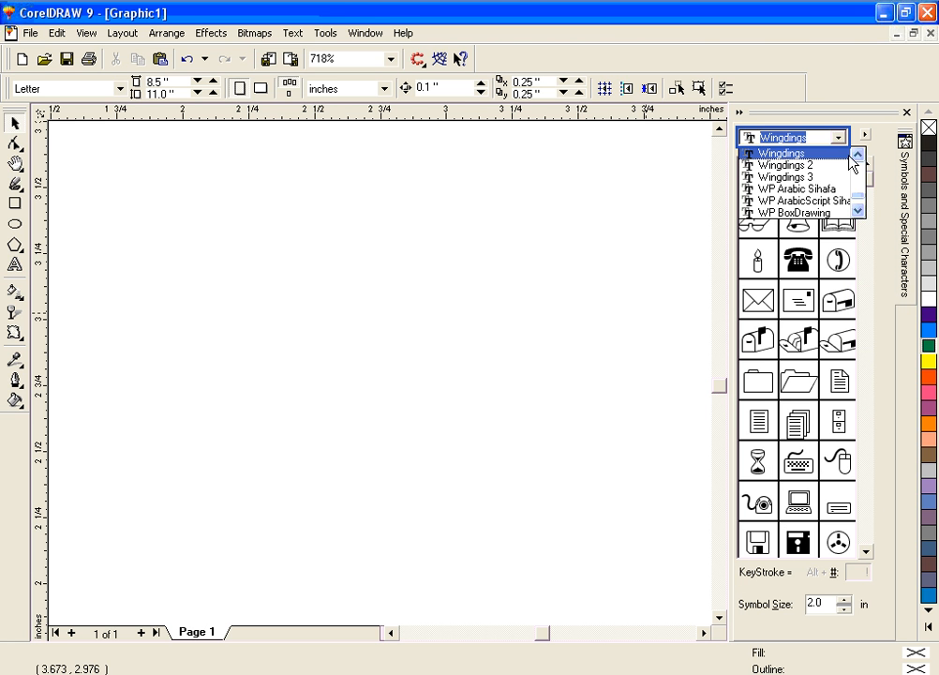
drag(862, 201, 864, 165)
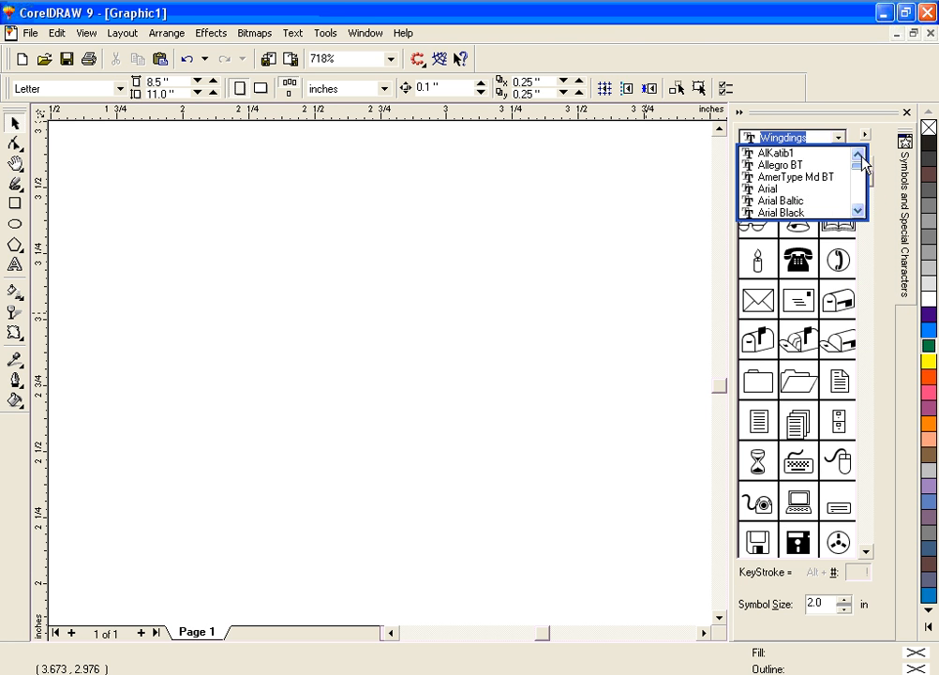
click(804, 166)
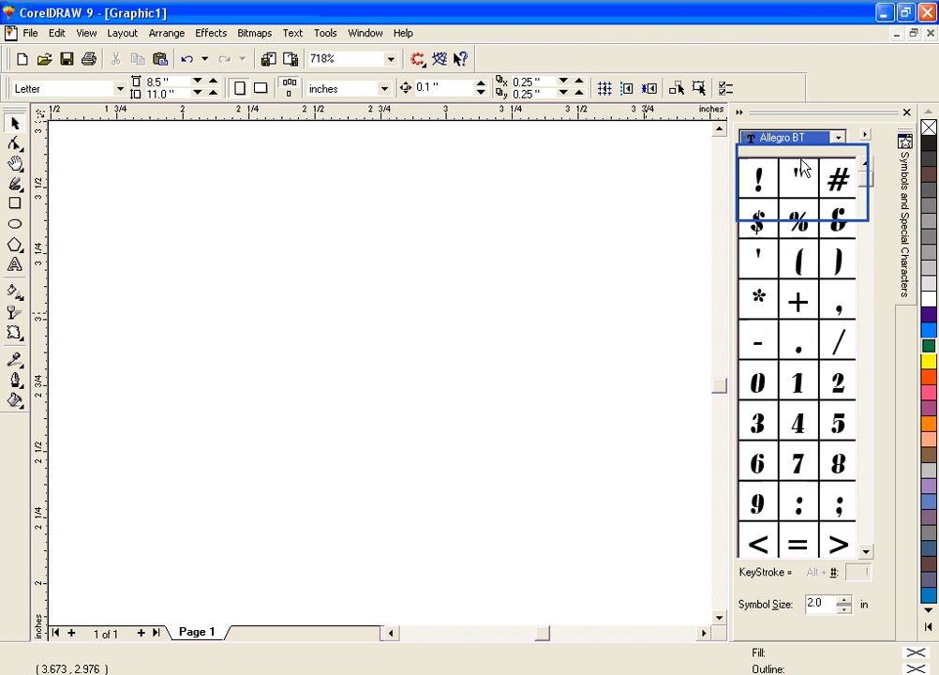
drag(867, 208, 875, 183)
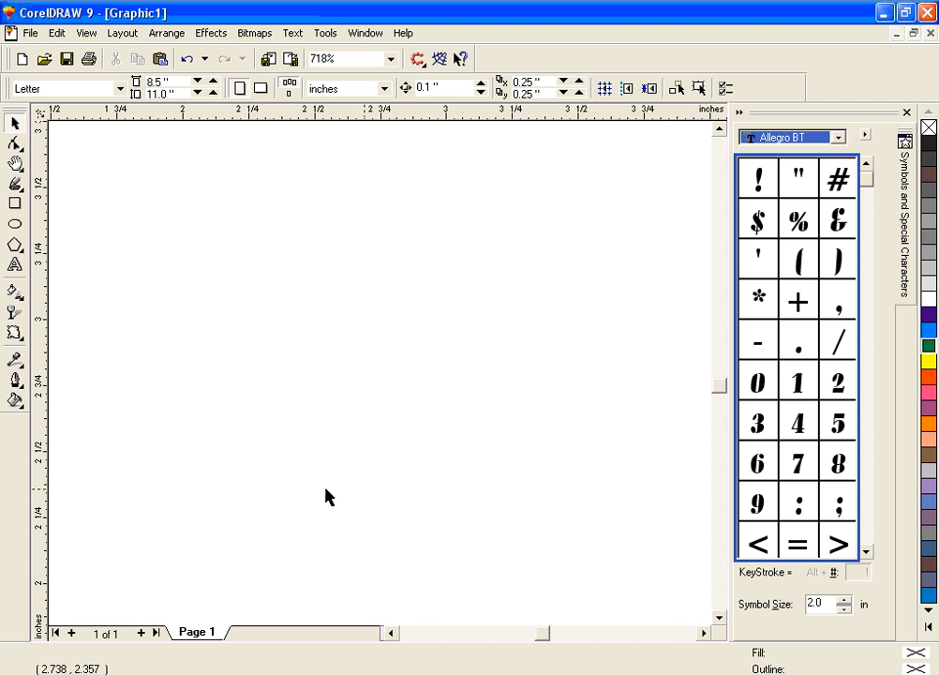
click(522, 484)
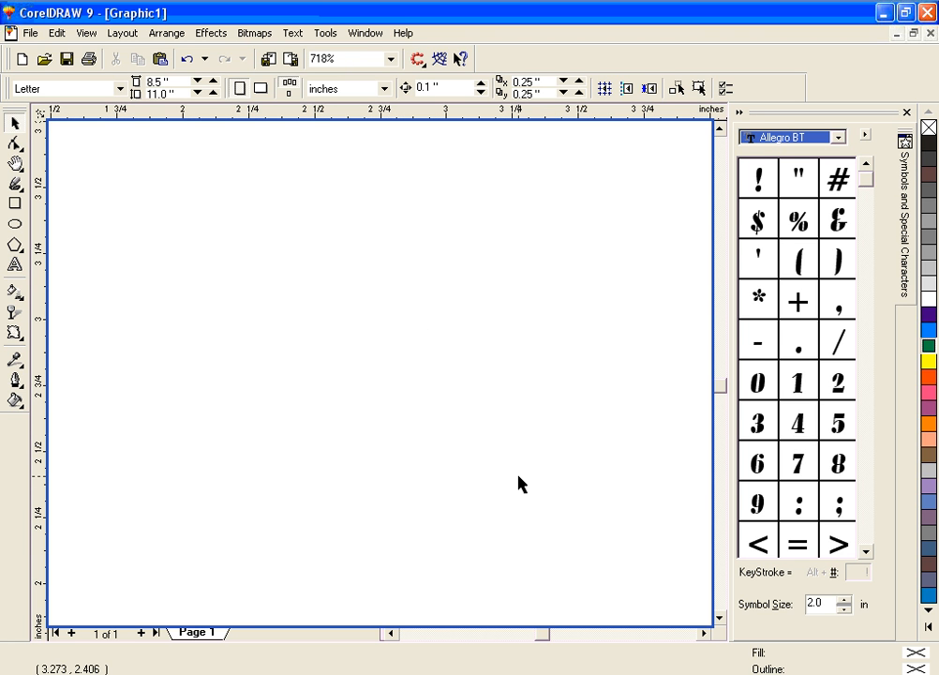